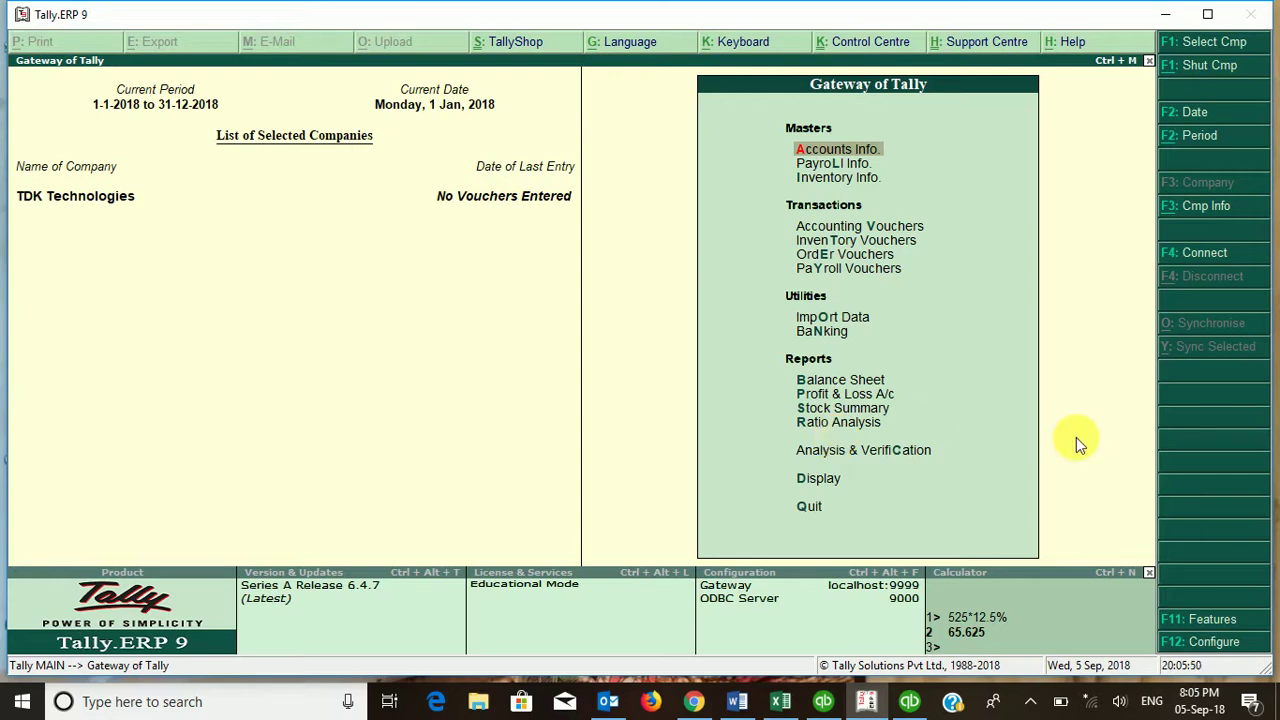
In Statutory & Taxation features, enable tax/rate details: VAT 12.50%, NHIL 2.50%, Taxable
left_click(1207, 622)
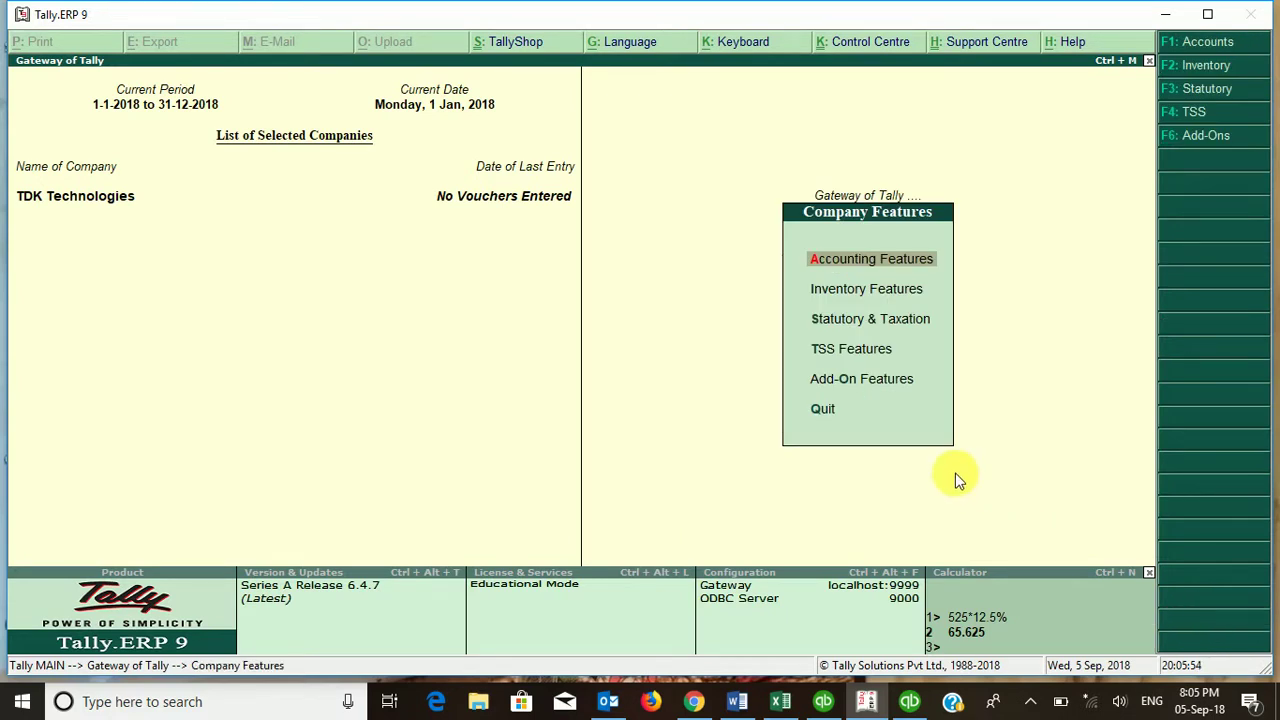
left_click(871, 325)
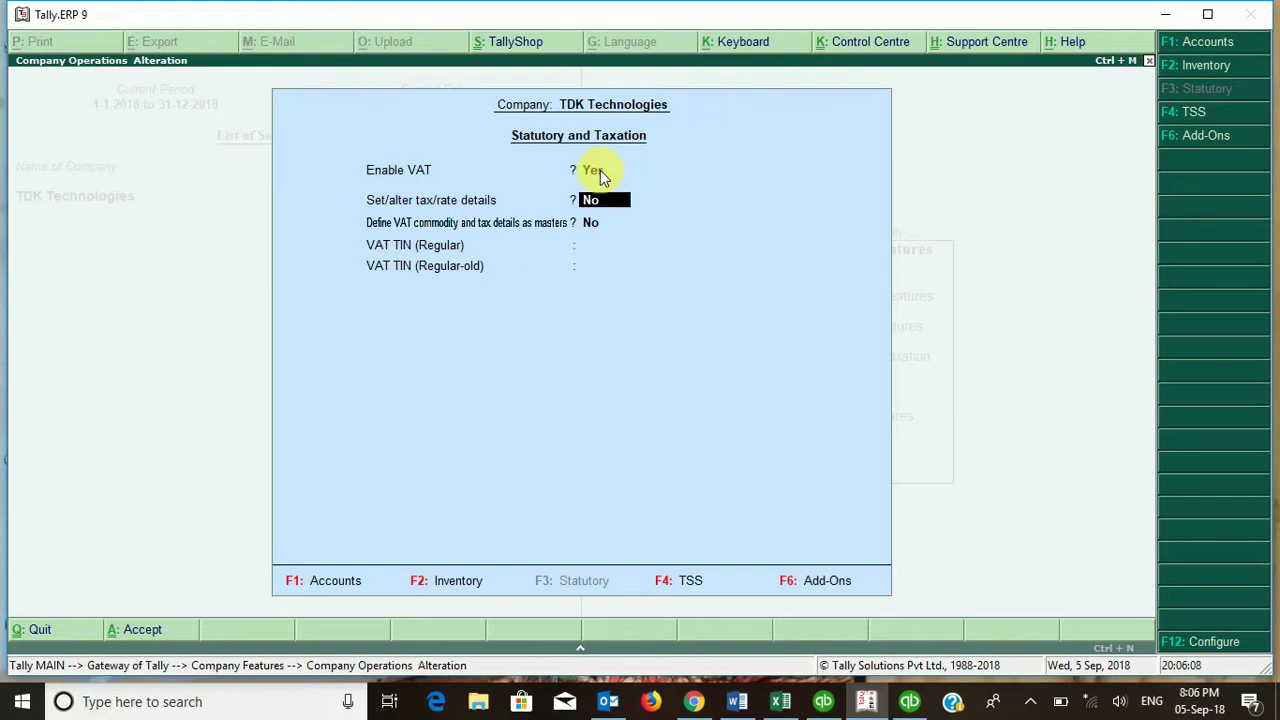
key("y")
key("Return")
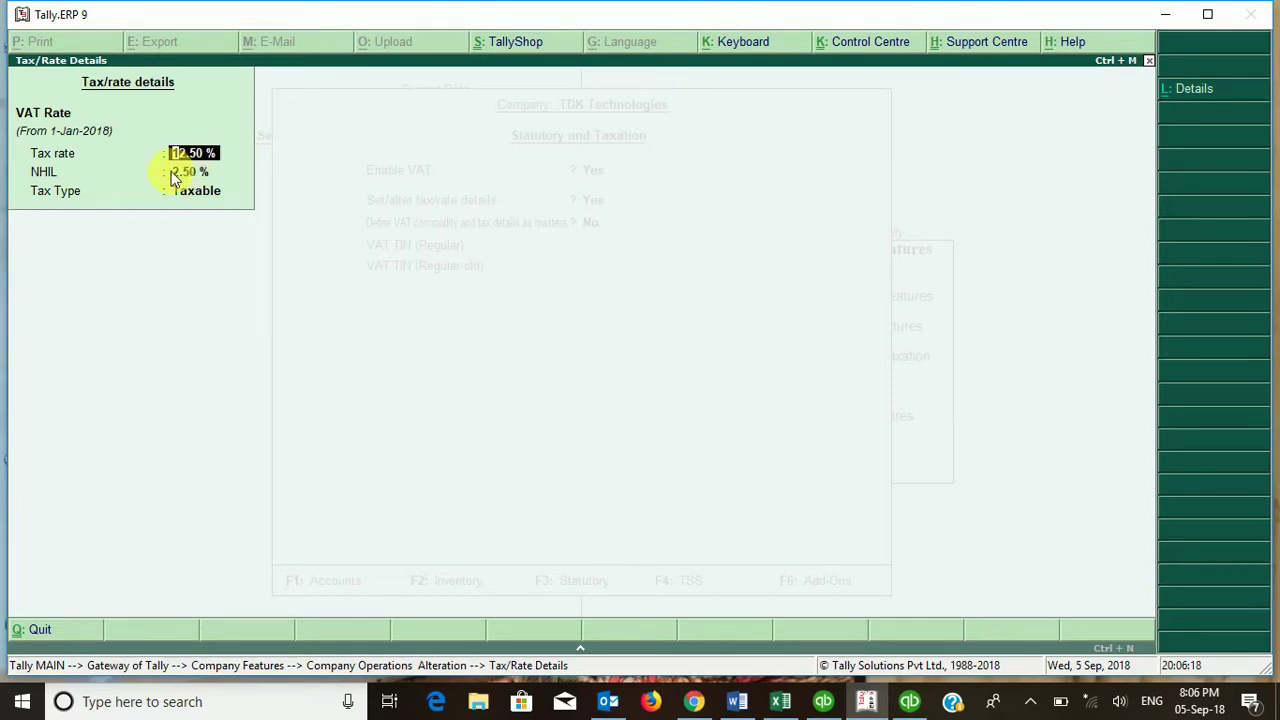
key("Return")
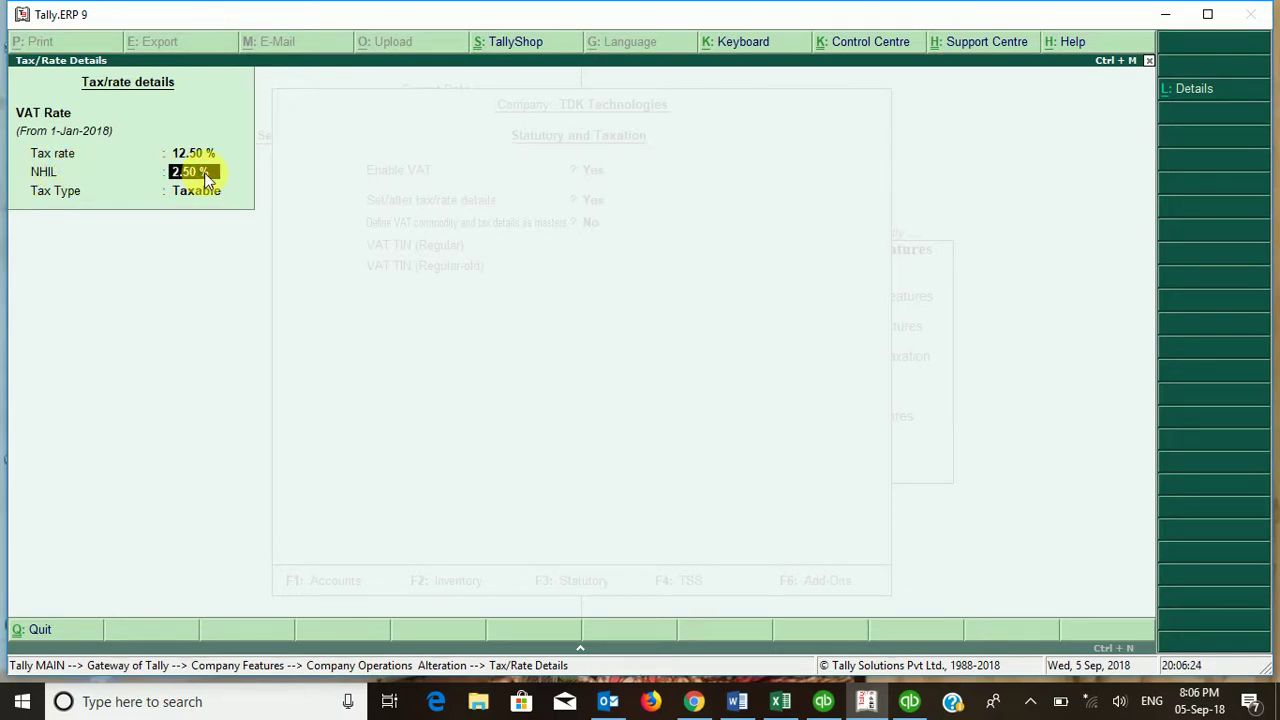
key("Return")
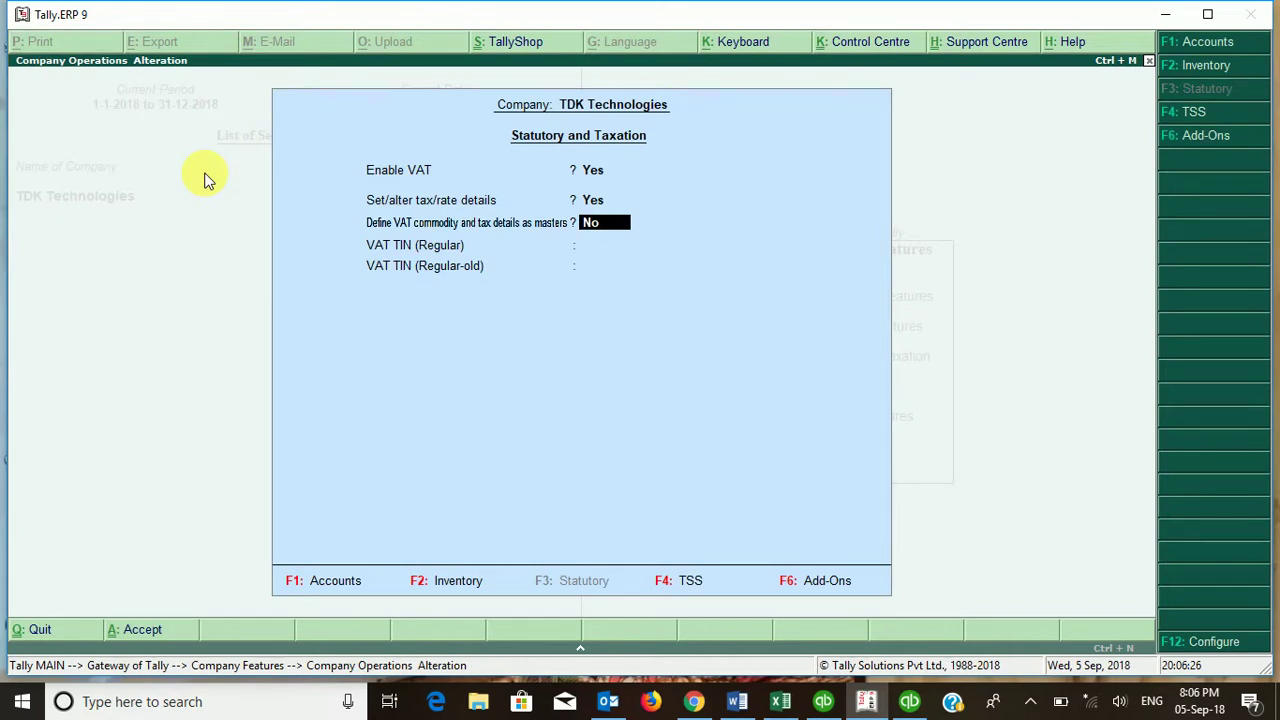
key("Up")
key("Return")
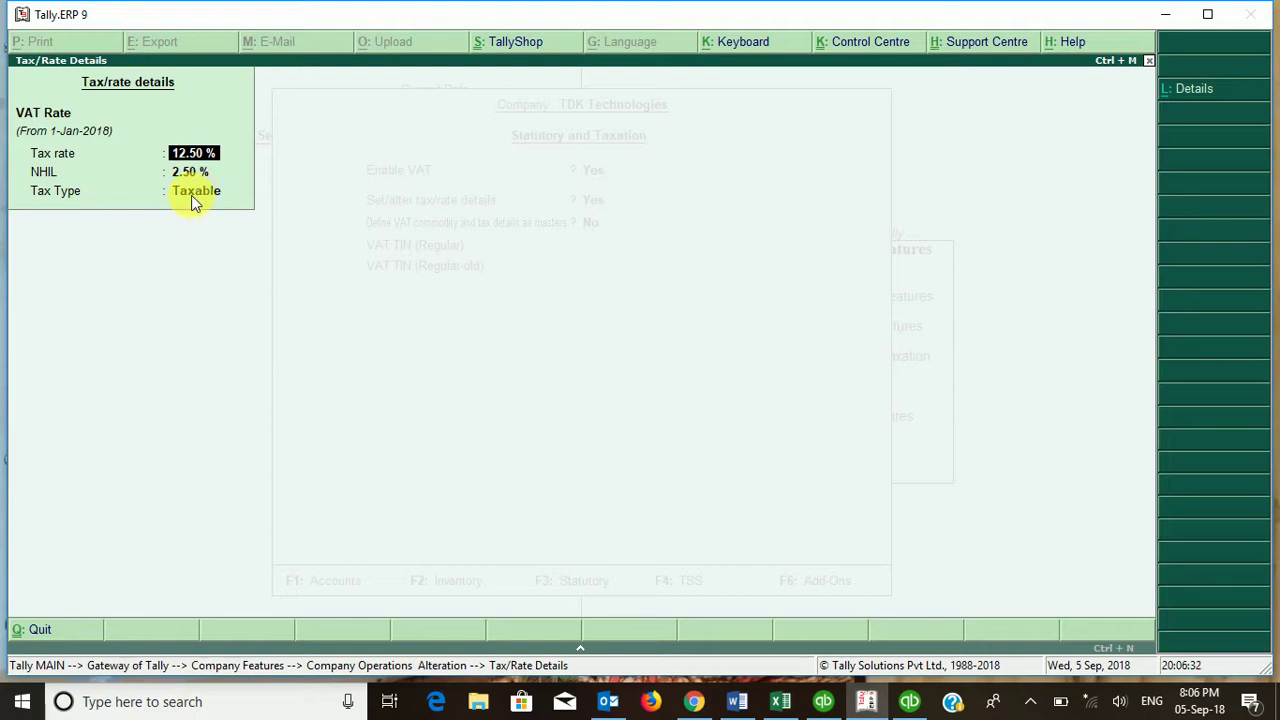
key("Return")
key("Return")
key("Return")
key("Return")
key("Return")
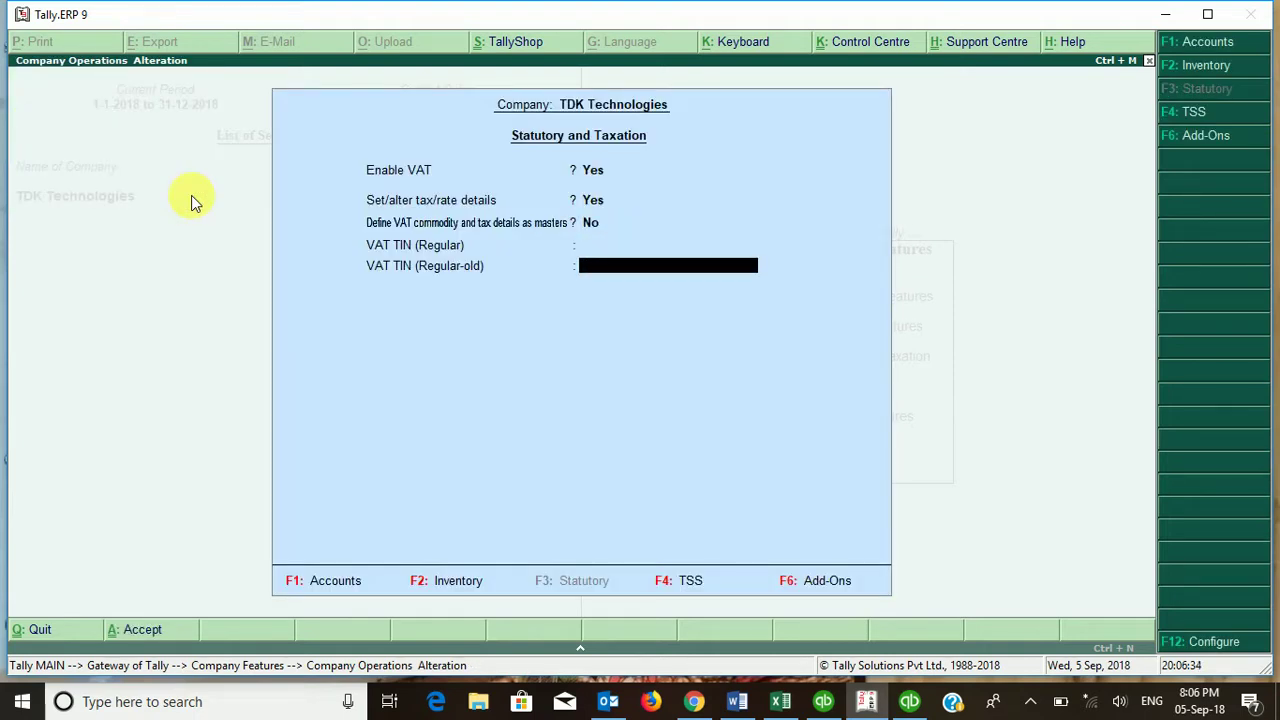
key("Return")
key("Return")
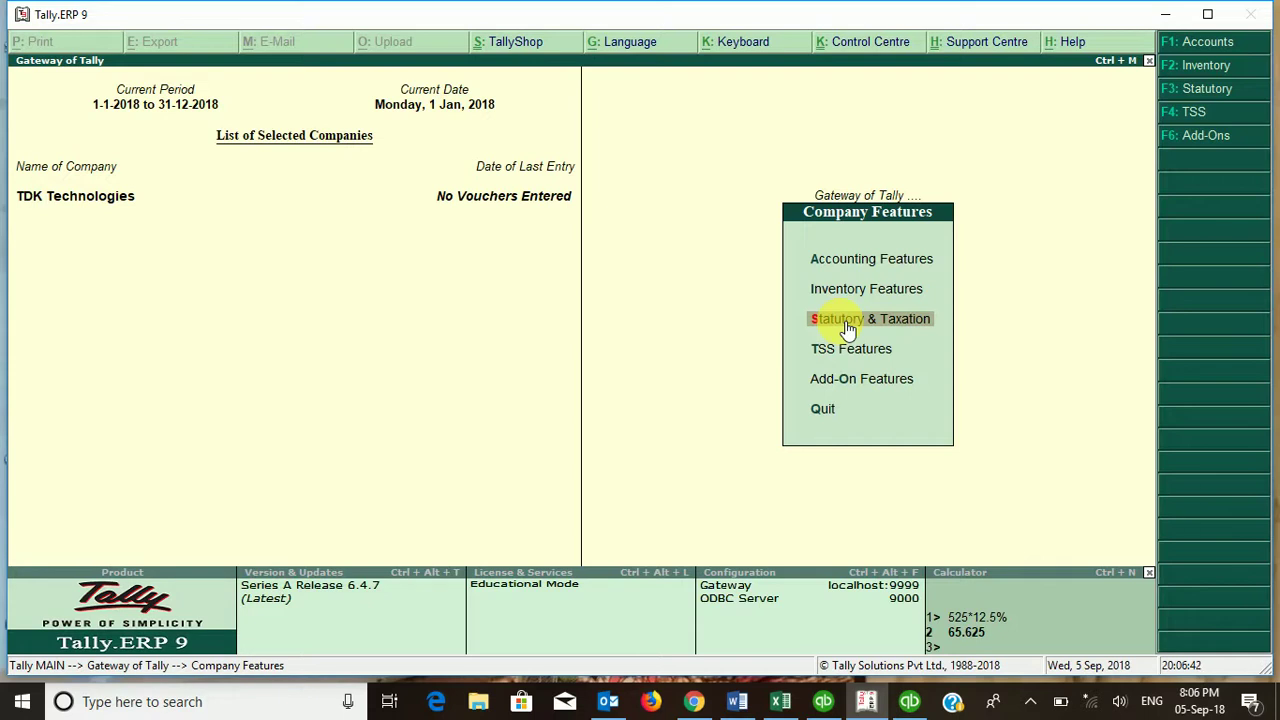
Go from Gateway of Tally through Accounts Info. > Ledgers to the single-ledger Alter list
key("Escape")
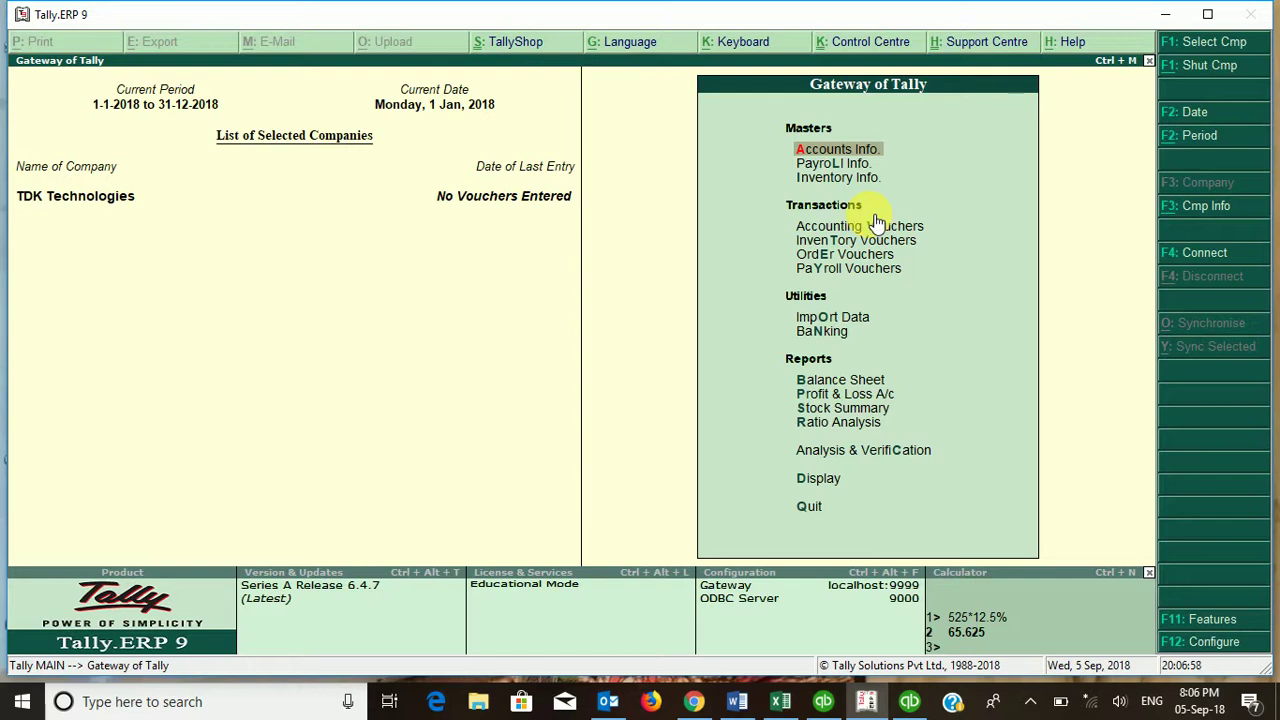
left_click(808, 152)
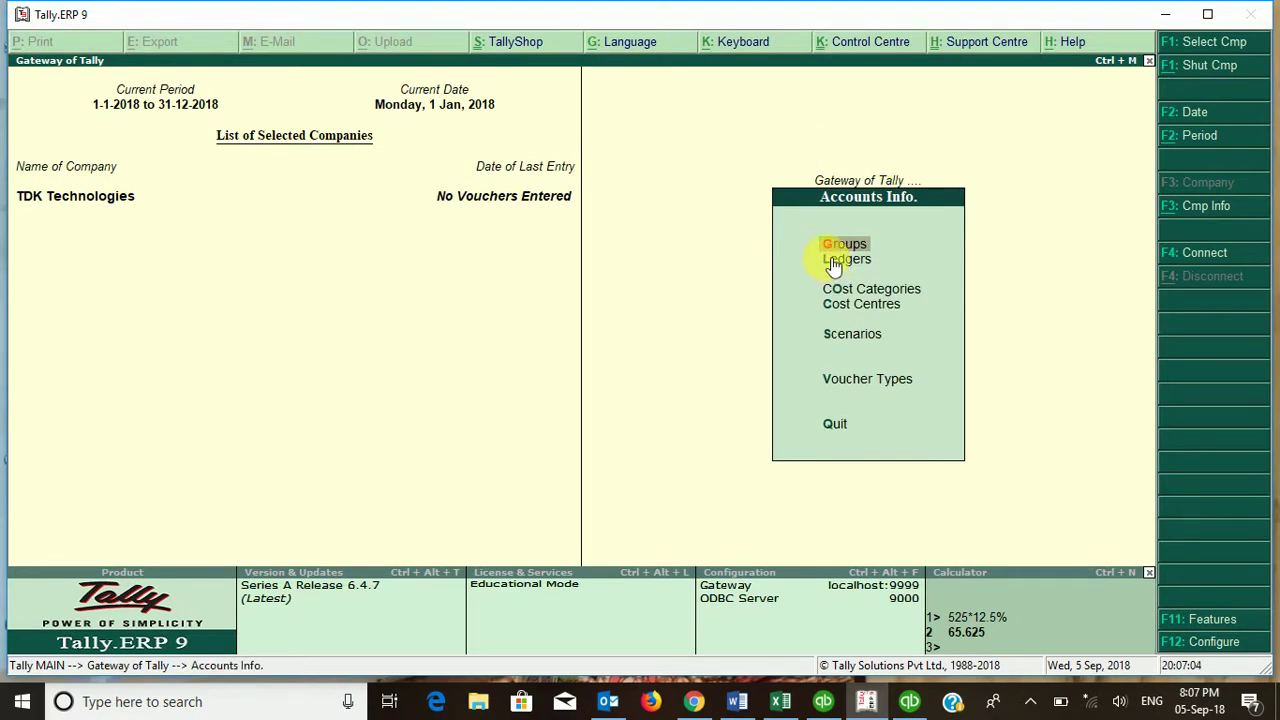
key("Escape")
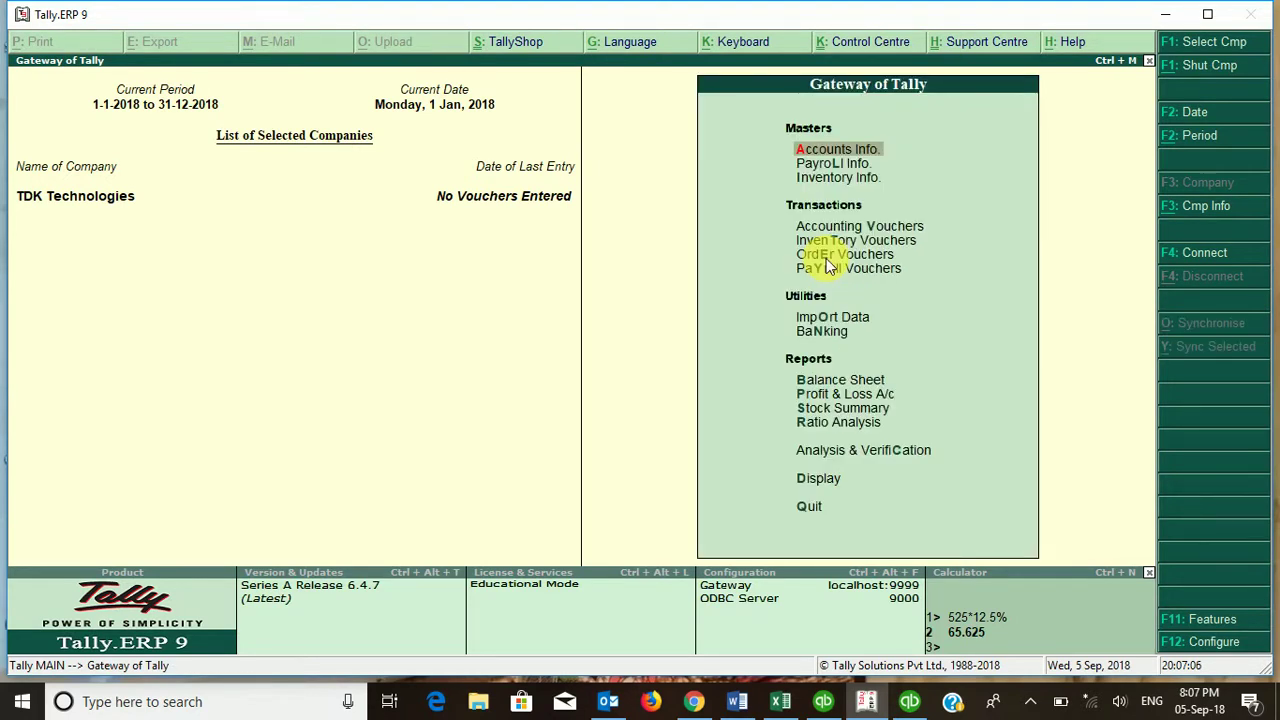
left_click(818, 148)
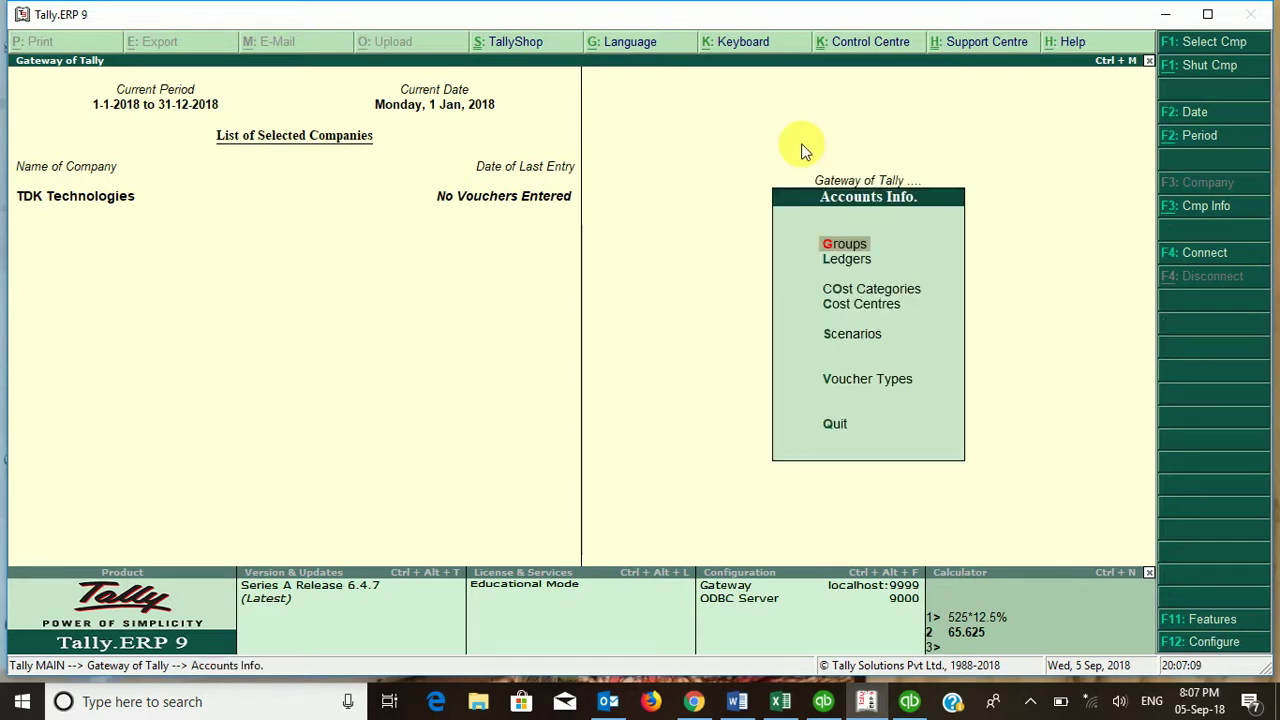
left_click(826, 262)
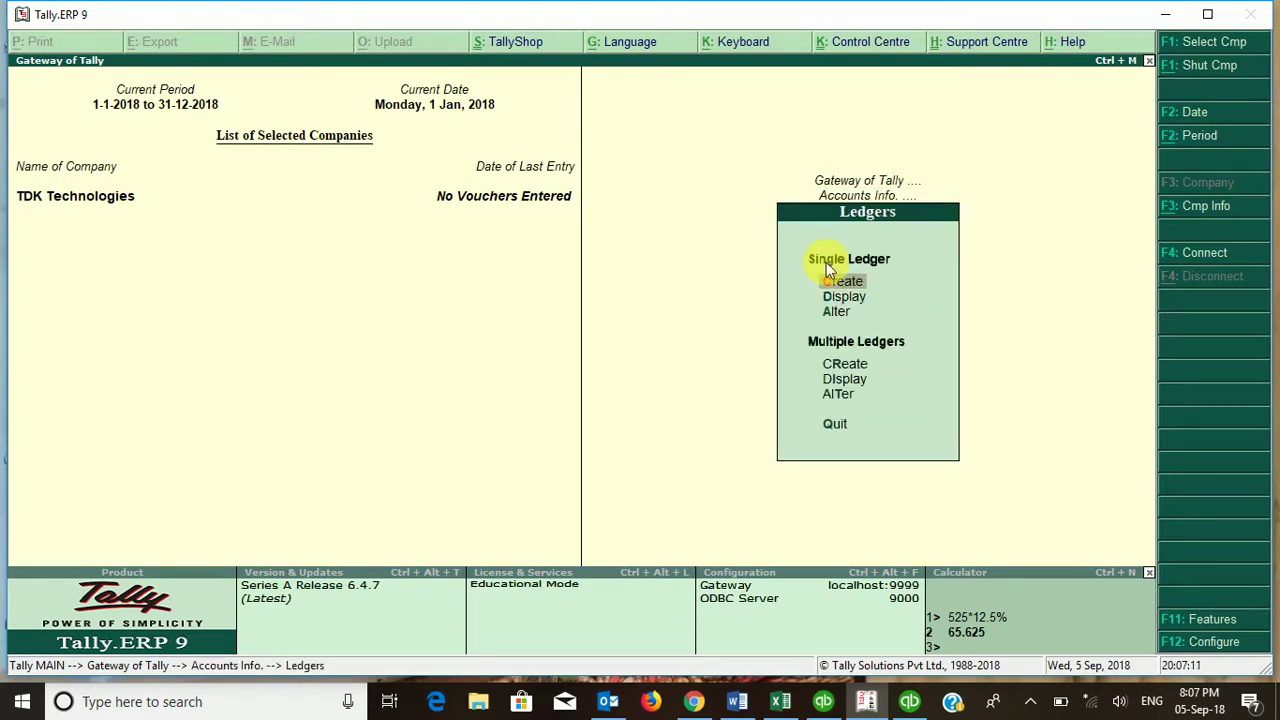
left_click(835, 312)
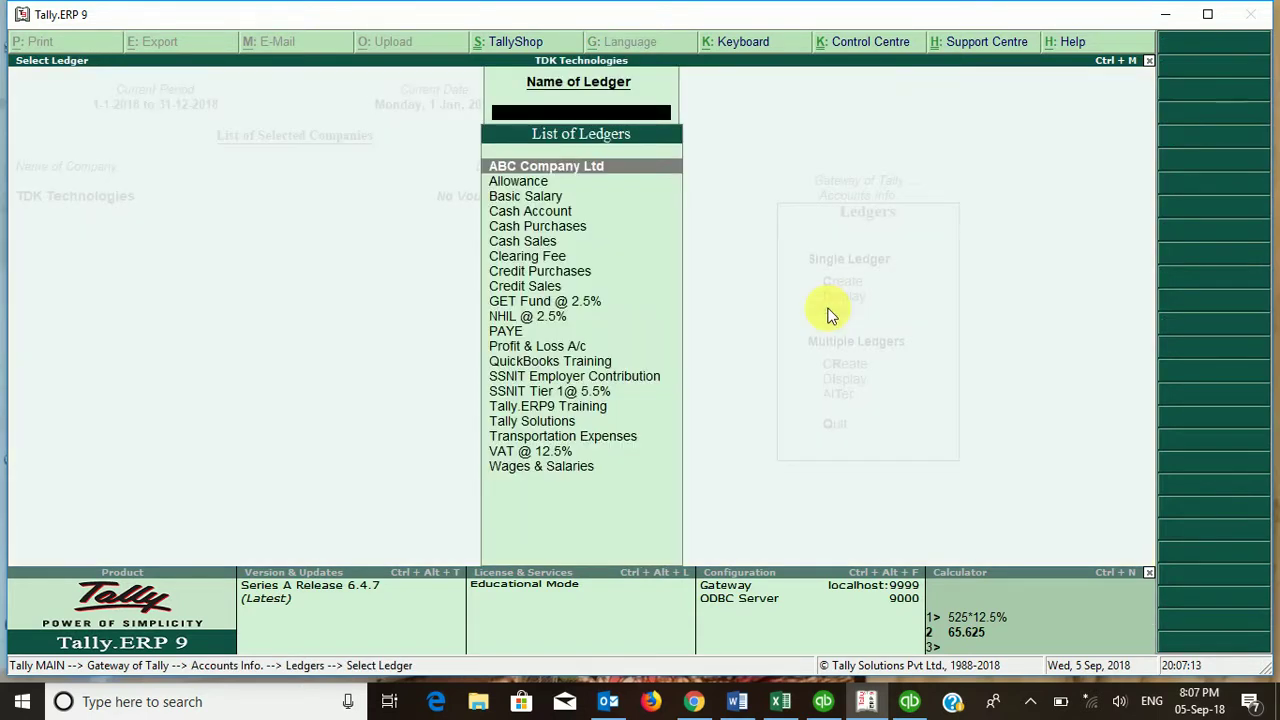
Open GET Fund @ 2.5% and accept it unchanged under Duties & Taxes at 2.50%
left_click(545, 302)
left_click(542, 303)
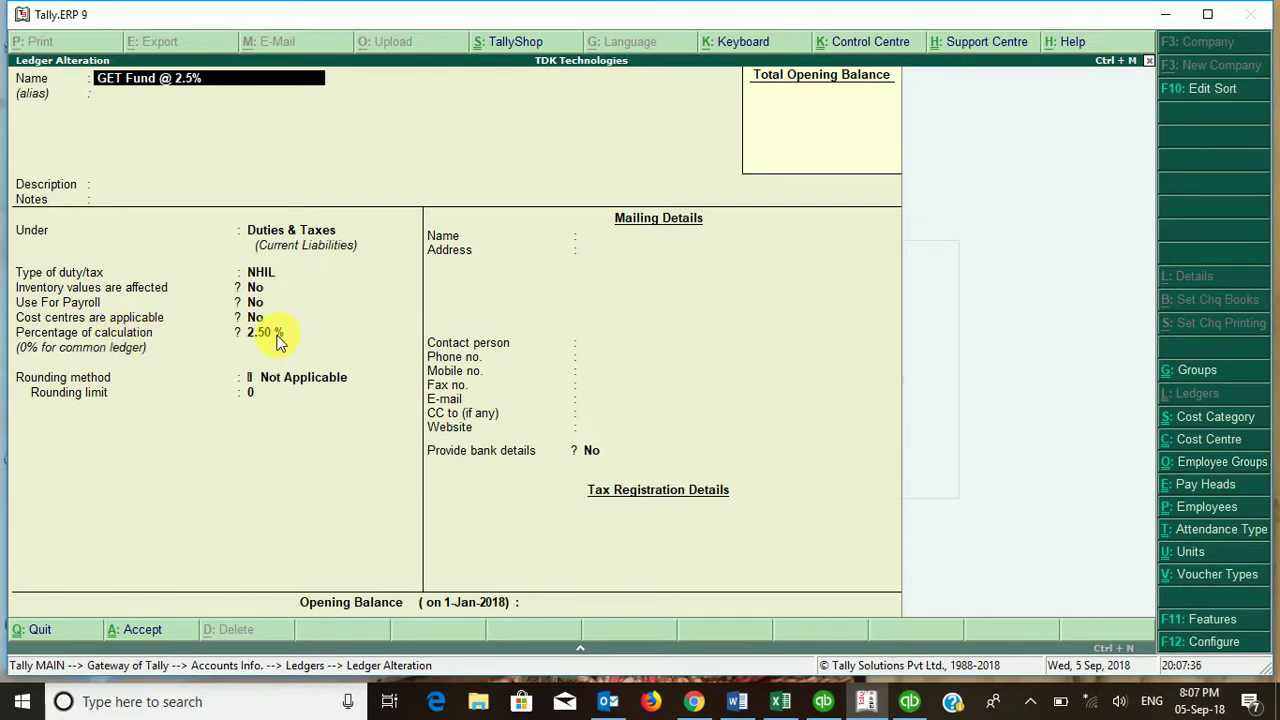
key("Return")
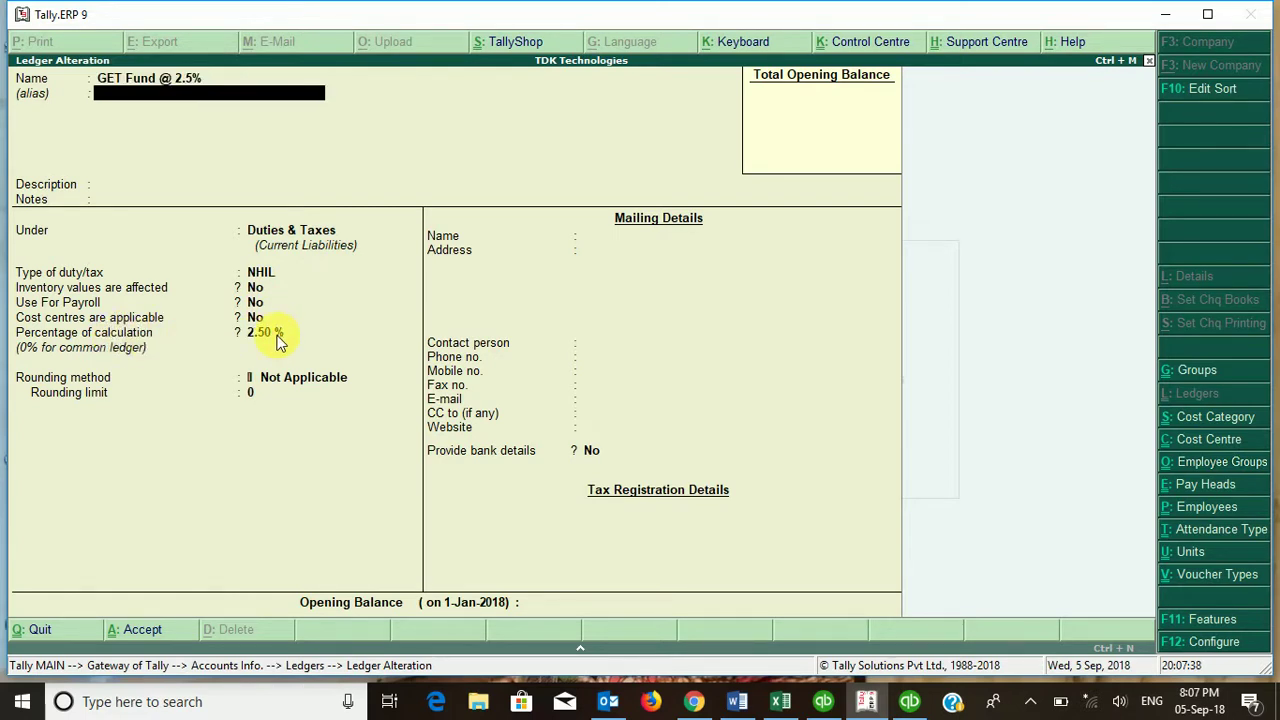
key("Return")
key("Return")
key("Return")
key("Return")
key("Return")
key("Return")
key("Return")
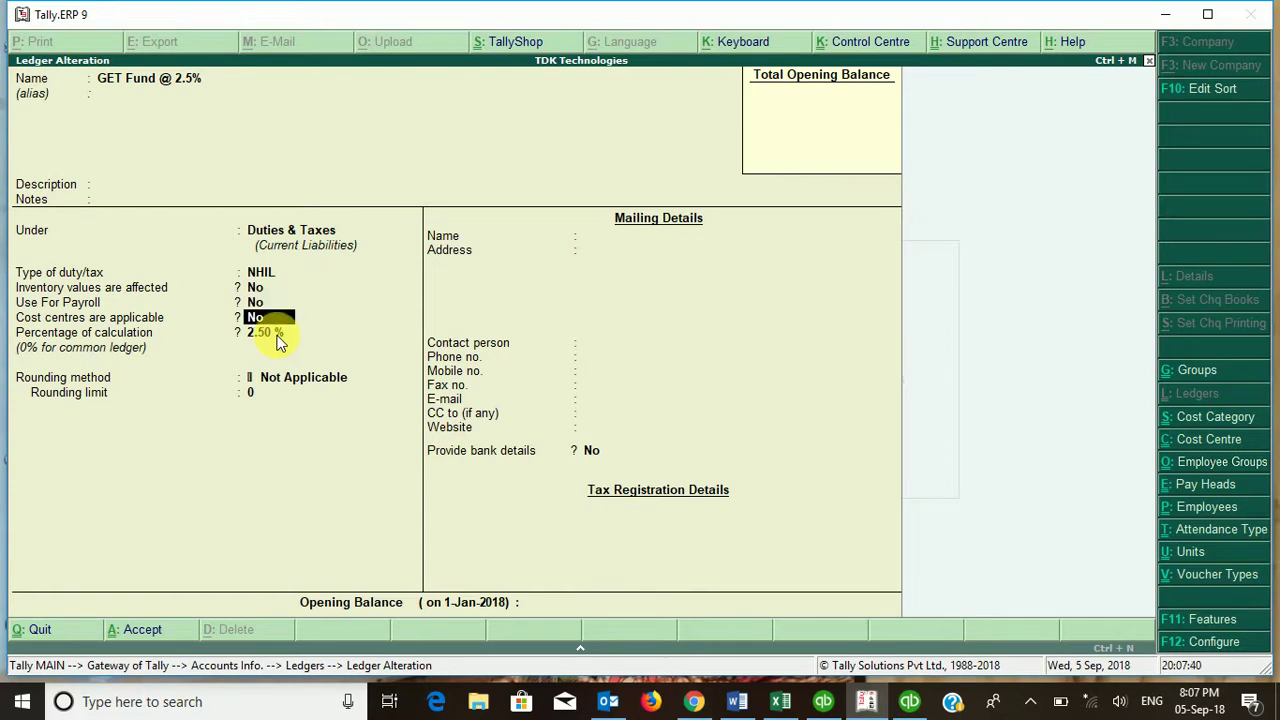
key("Return")
key("Return")
key("Return")
key("Return")
key("Return")
key("Return")
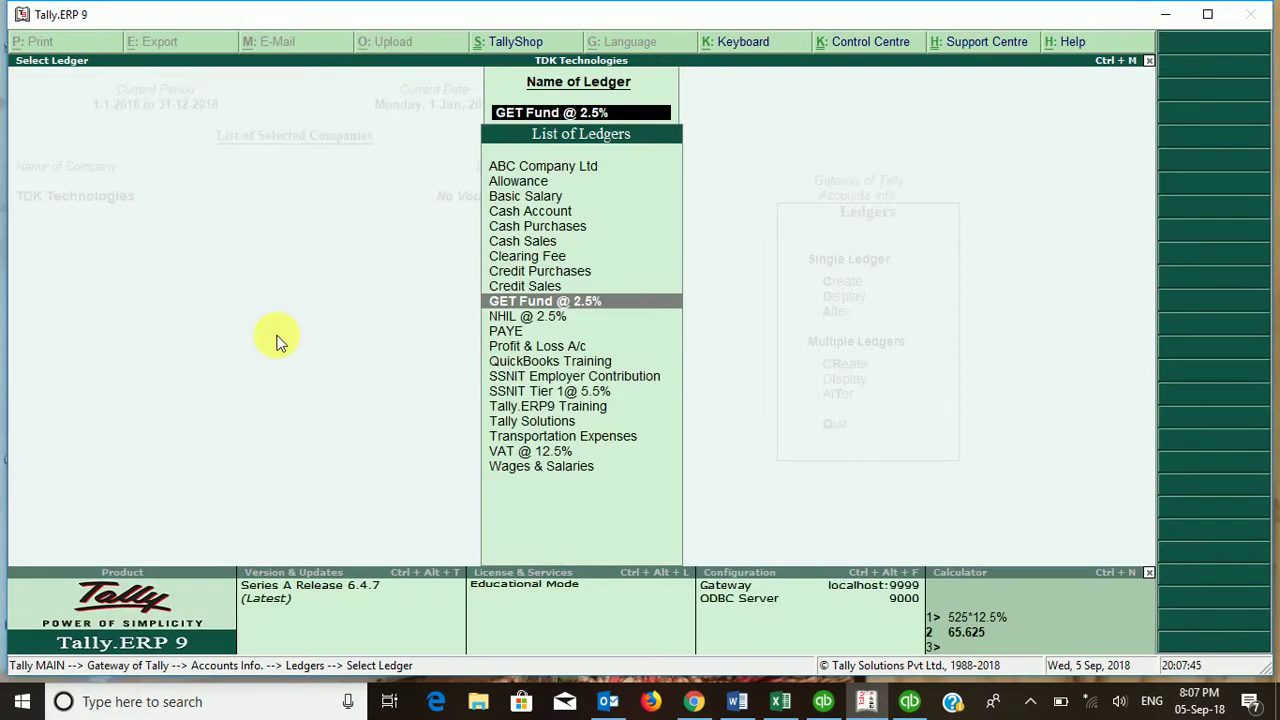
Alter the NHIL @ 2.5% ledger, keeping NHIL as duty type at 2.50%, and save
left_click(530, 316)
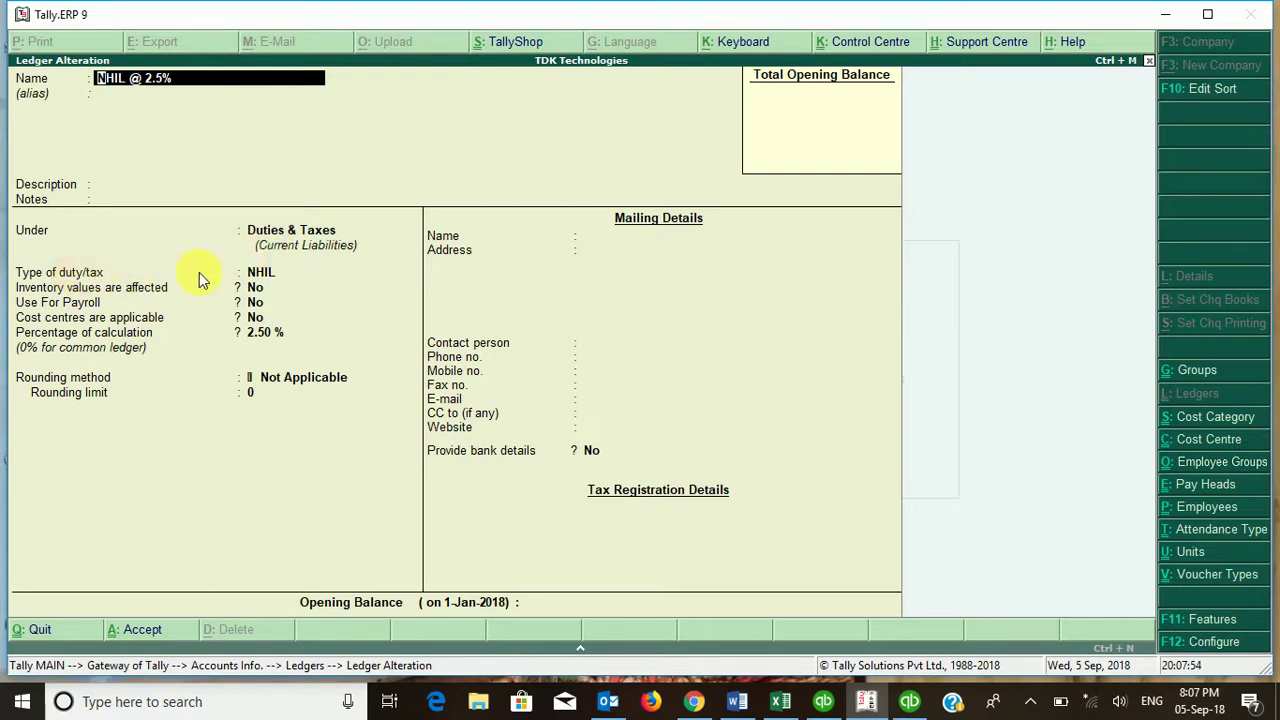
left_click(262, 273)
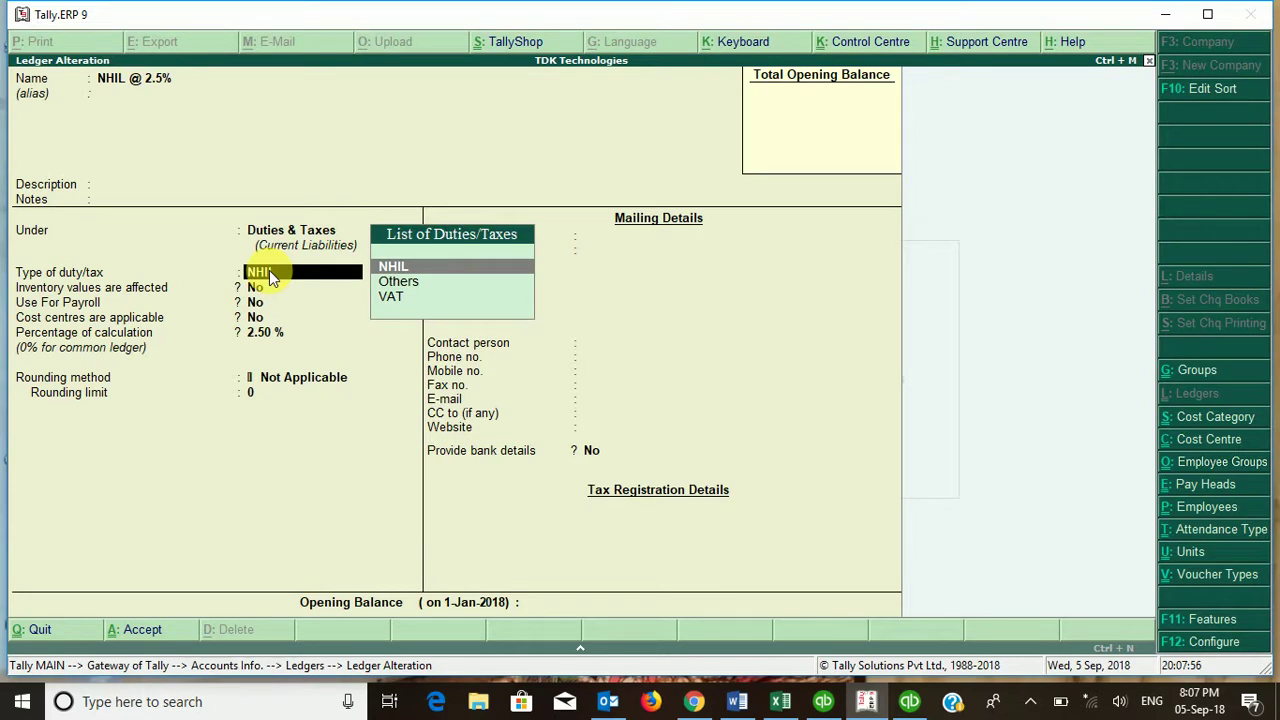
key("Return")
key("Return")
key("Return")
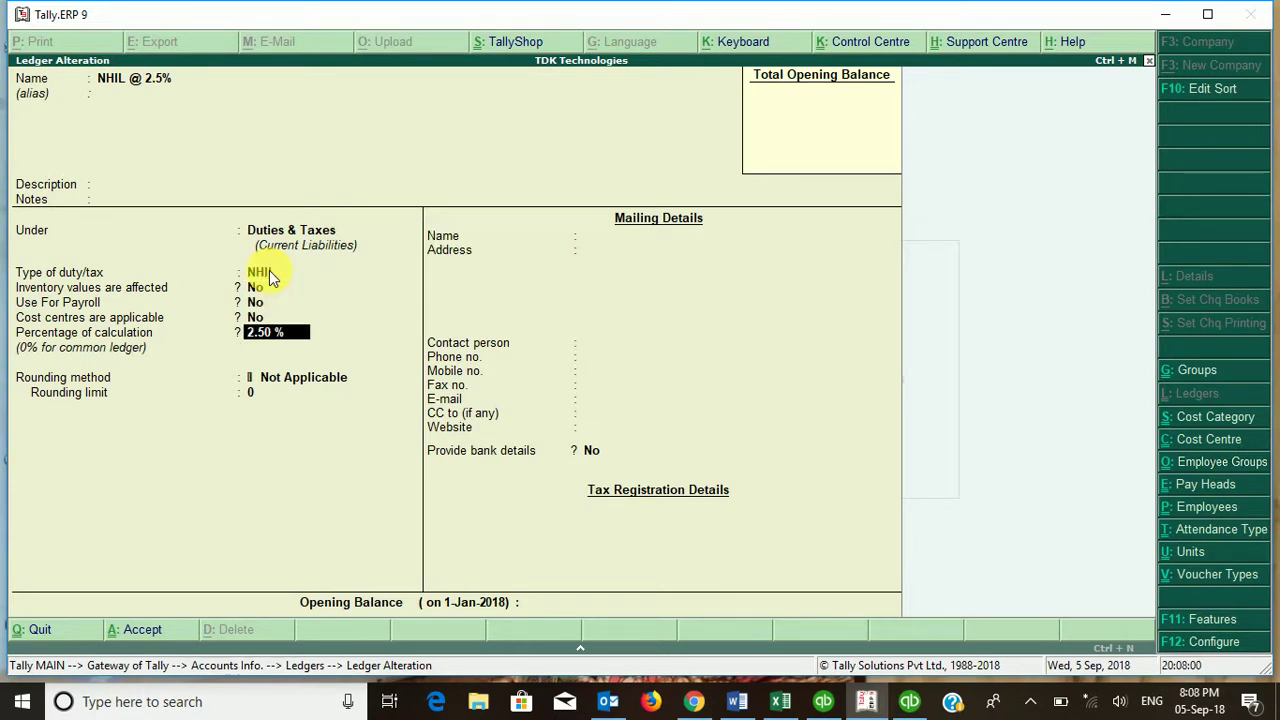
key("Return")
key("Return")
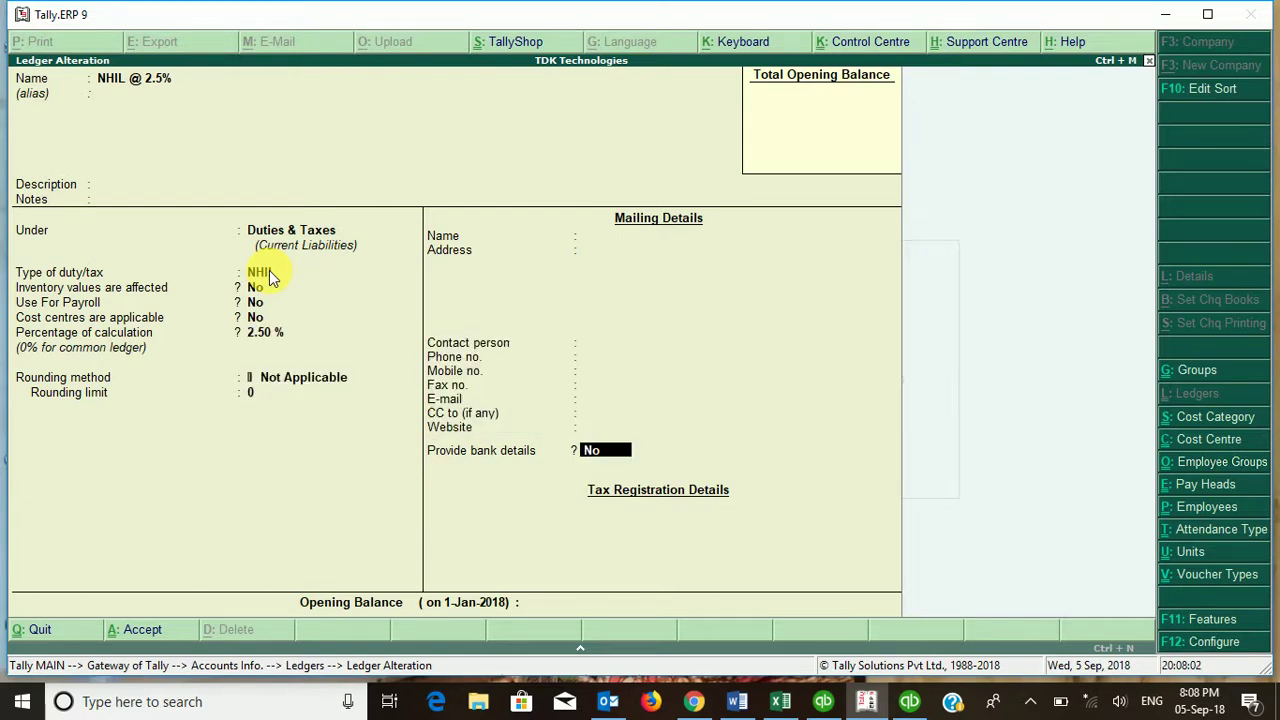
key("Return")
key("Return")
key("Return")
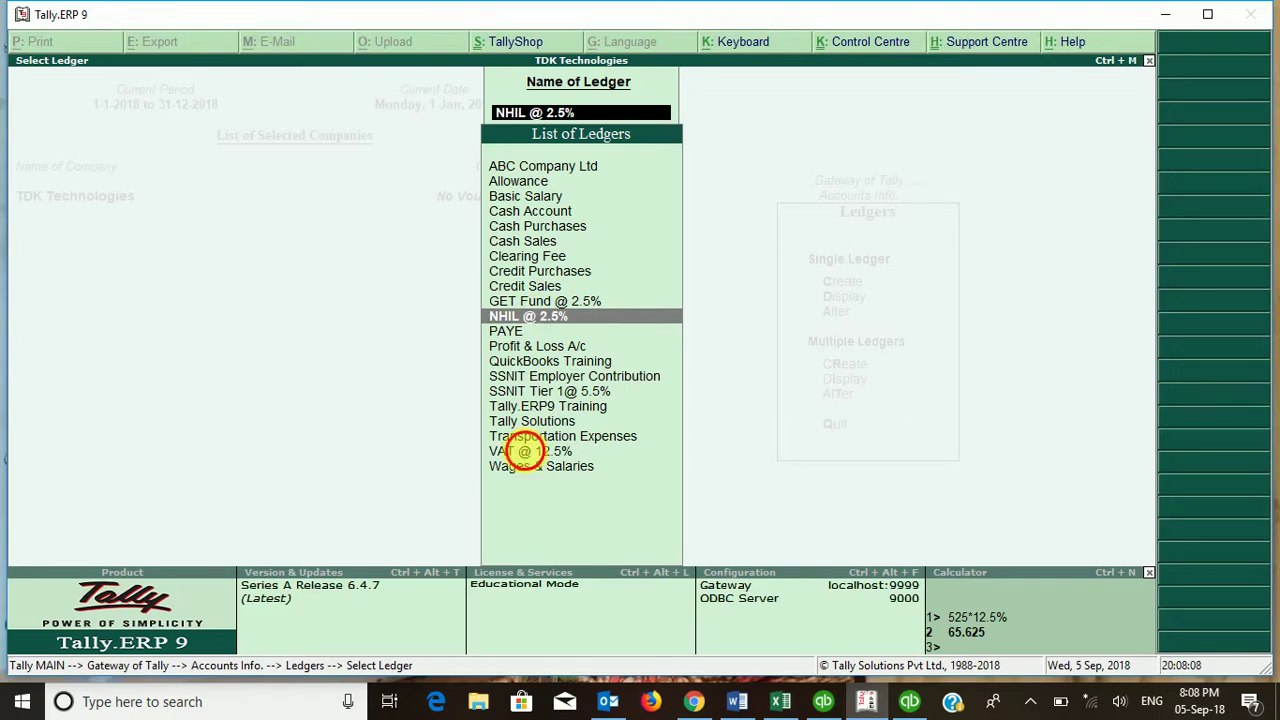
Alter VAT @ 12.5%: duty type VAT, 12.50 %, rounding Not Applicable, then save
left_click(528, 453)
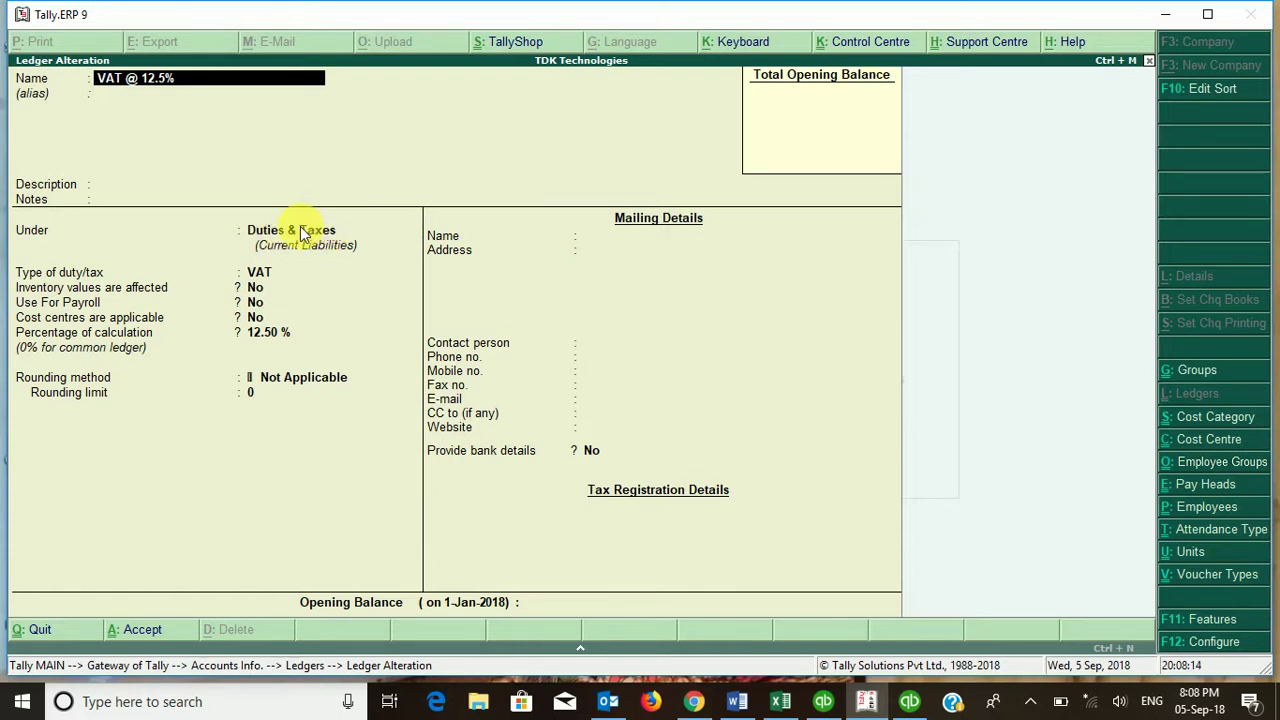
left_click(258, 272)
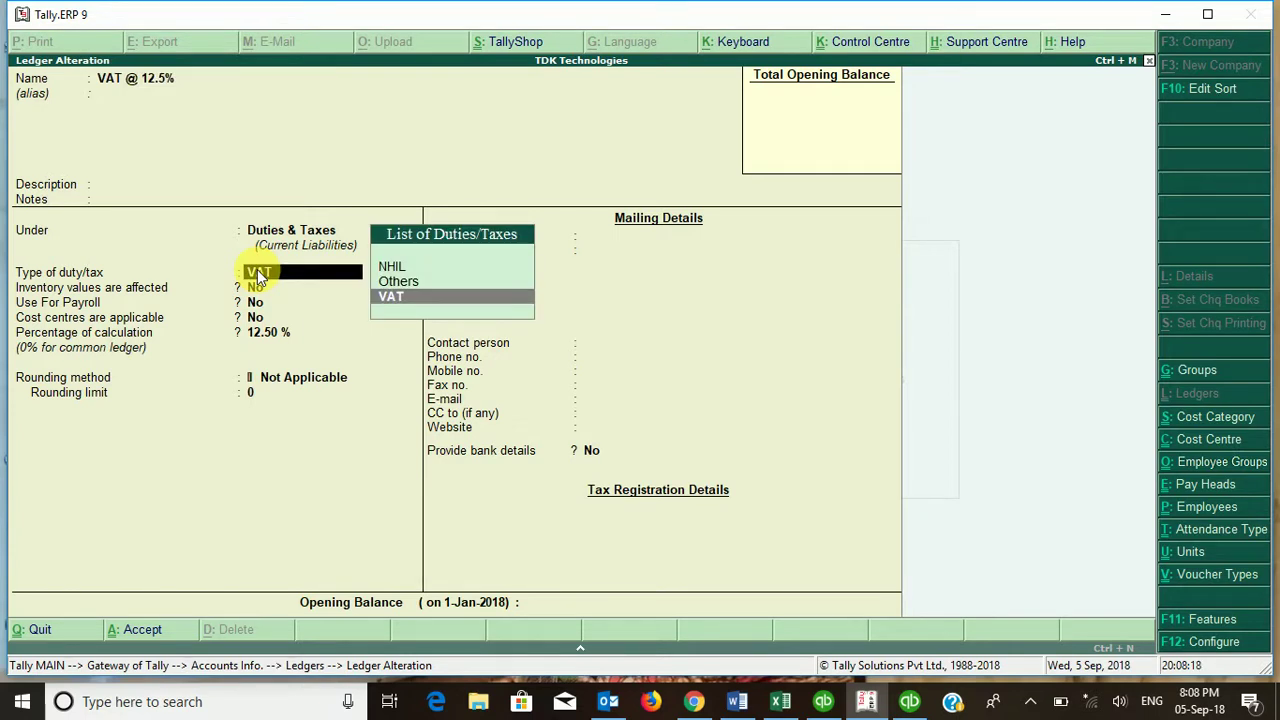
key("Return")
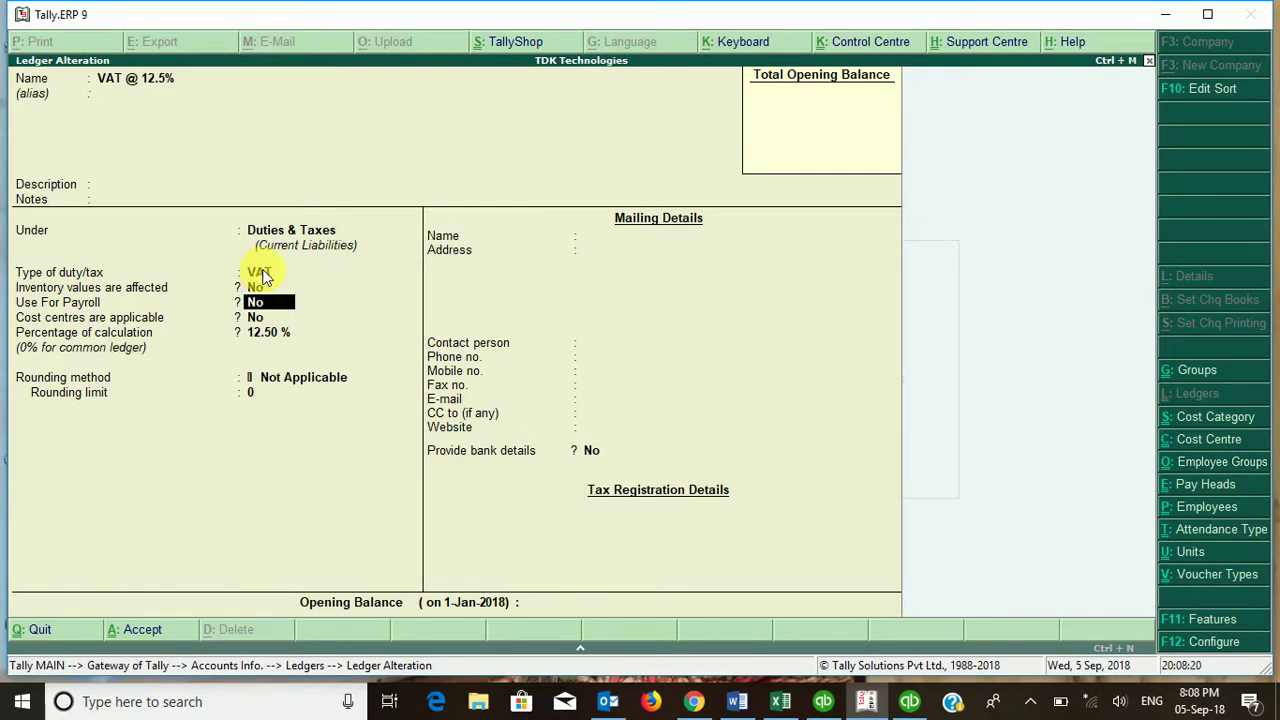
key("Return")
key("Return")
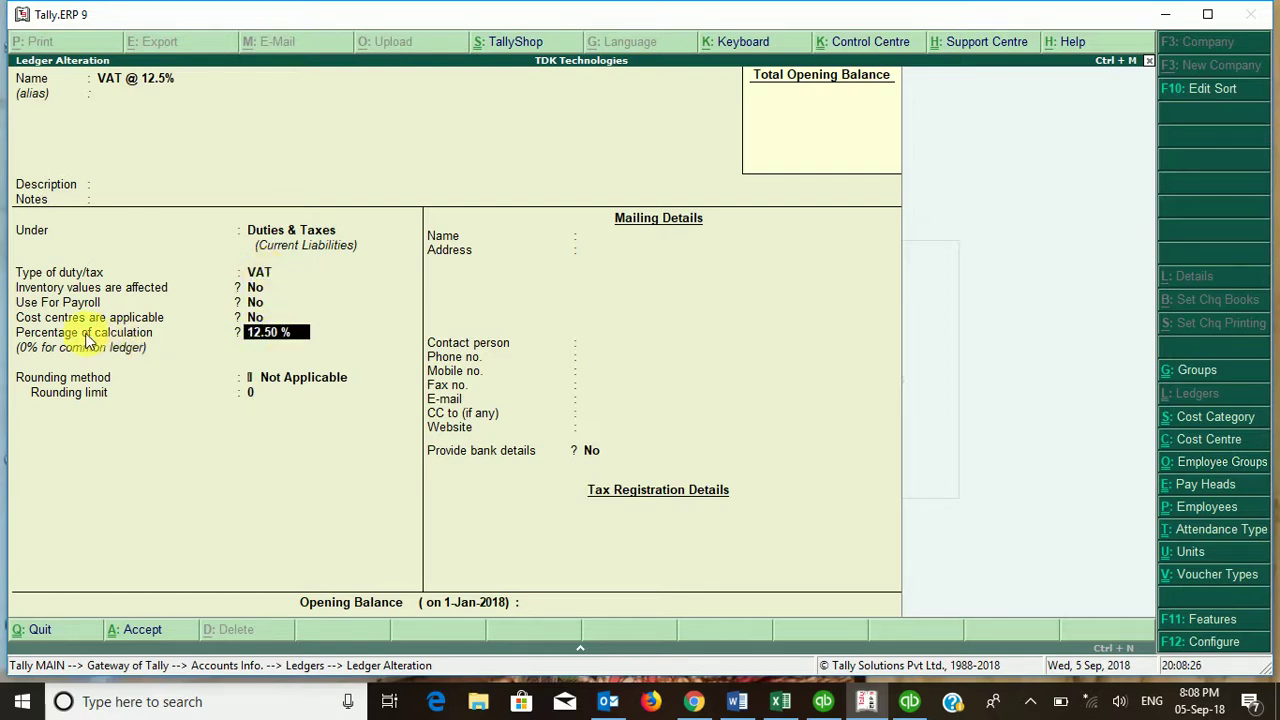
key("Return")
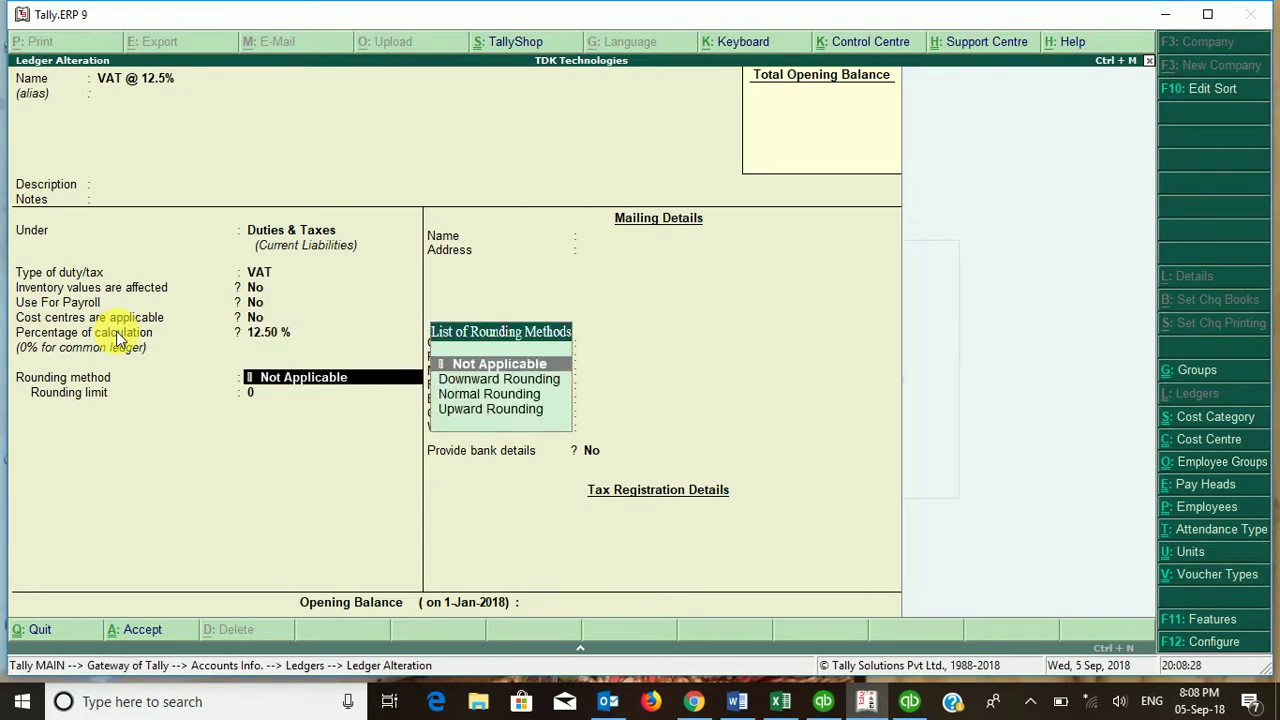
key("Return")
key("Return")
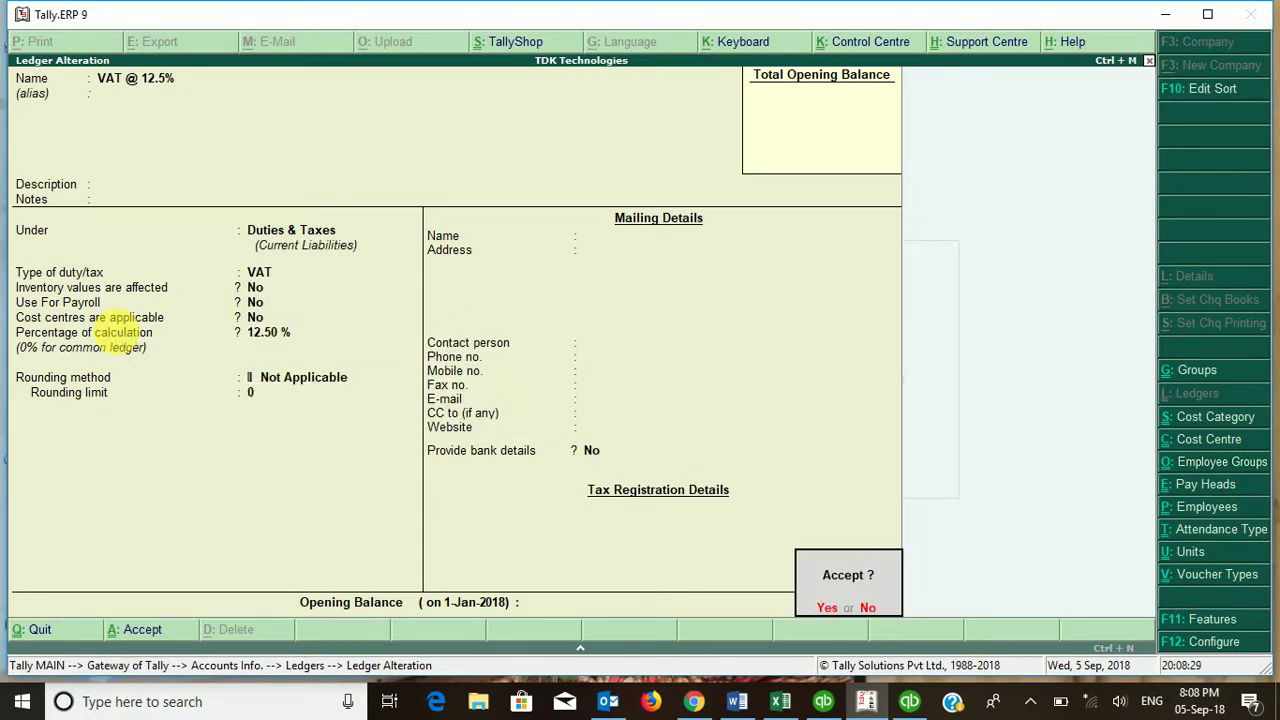
key("Return")
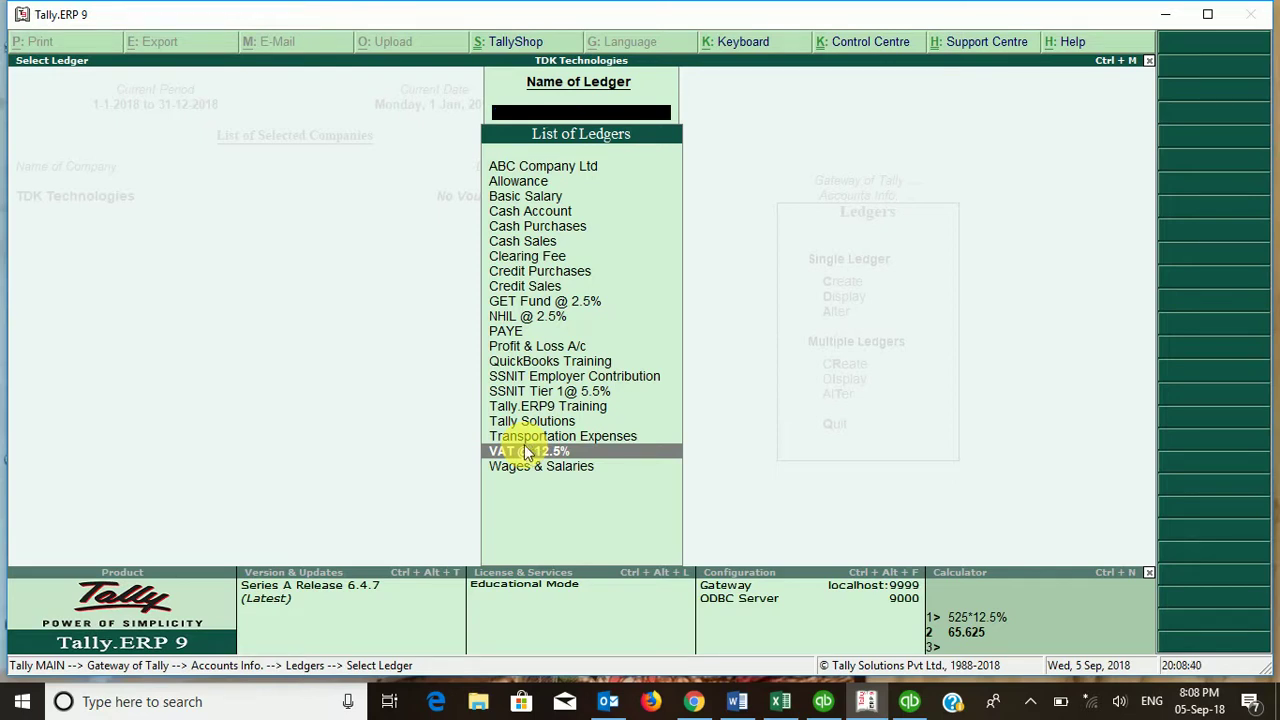
Start a new Sales voucher from Accounting Vouchers with voucher class Not Applicable
key("Escape")
key("Escape")
key("Escape")
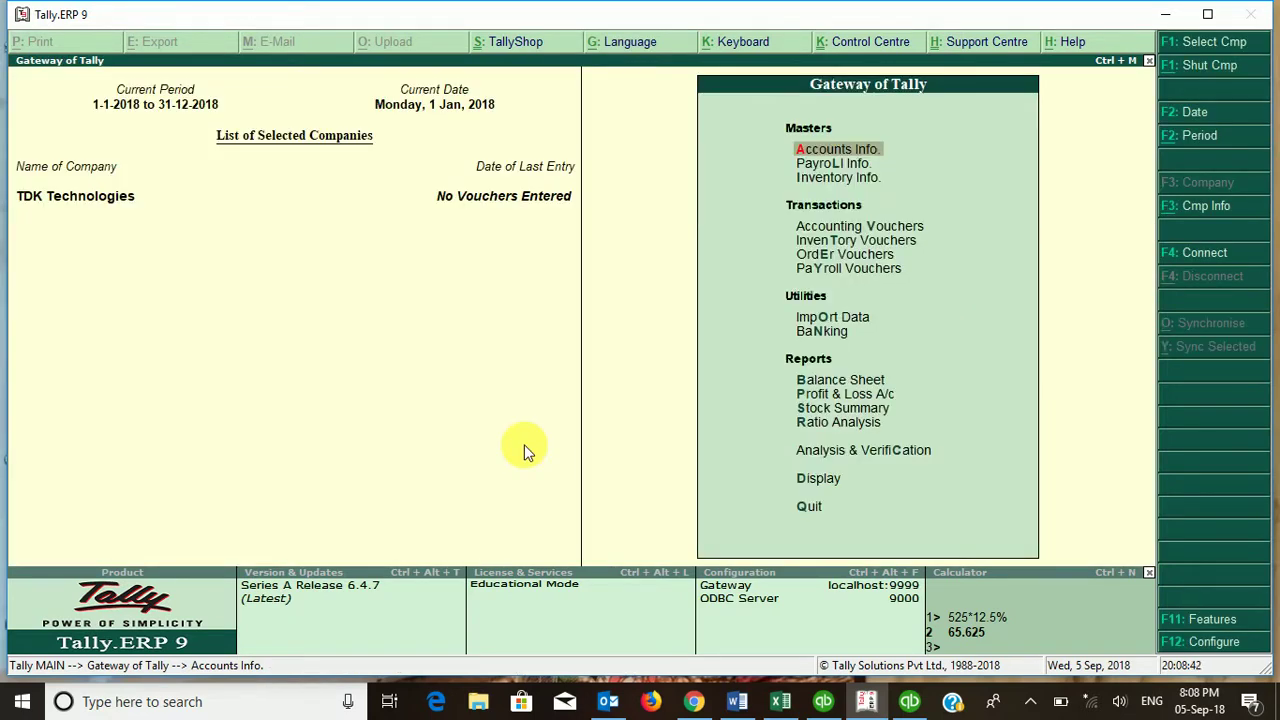
left_click(878, 230)
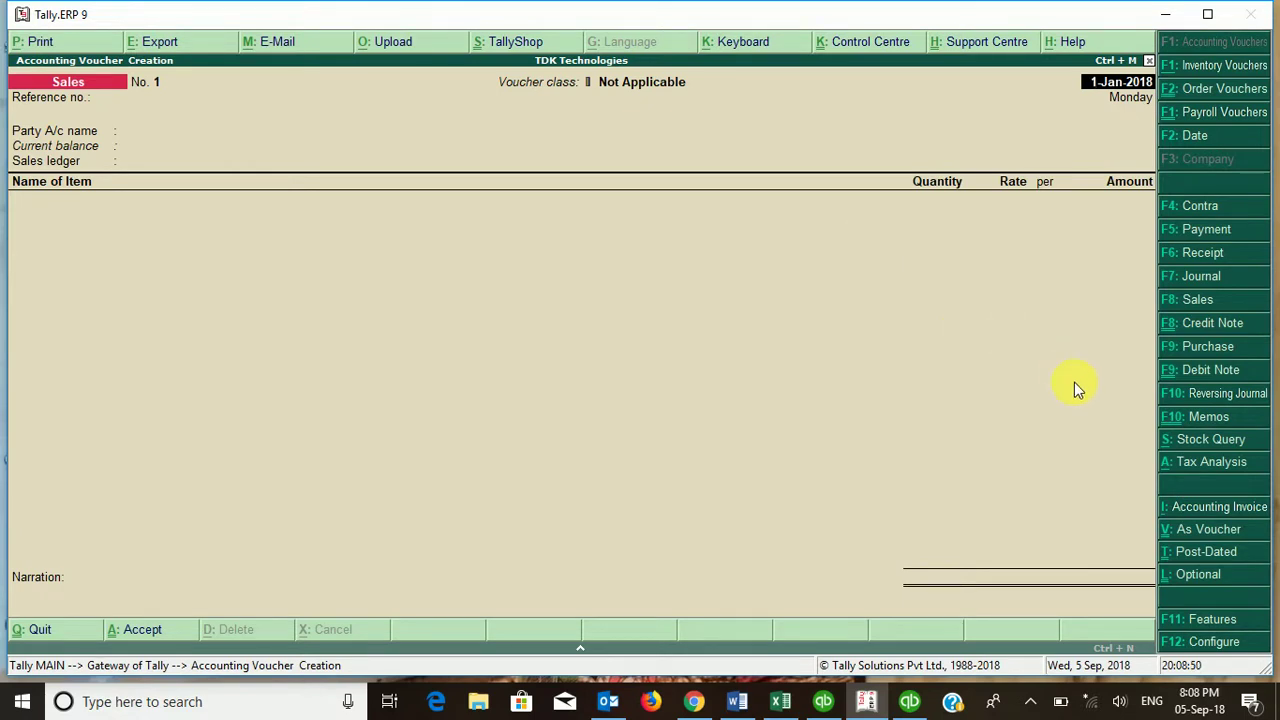
left_click(1193, 308)
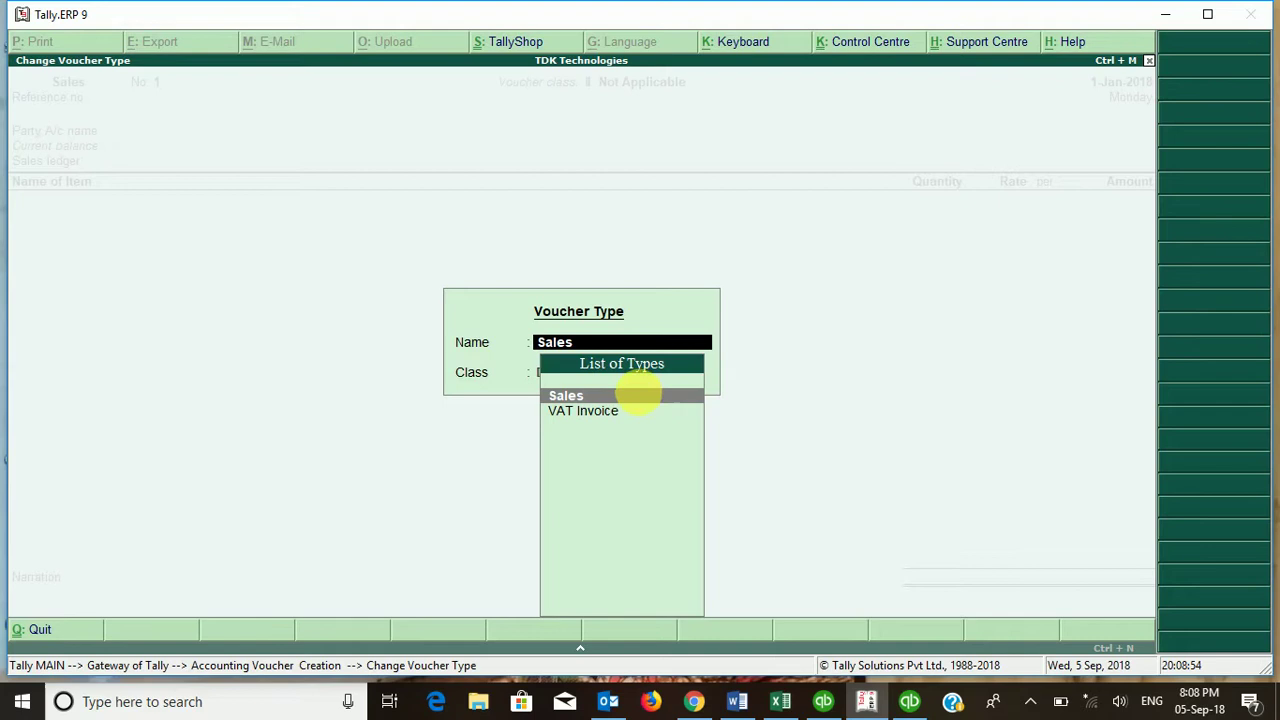
left_click(645, 400)
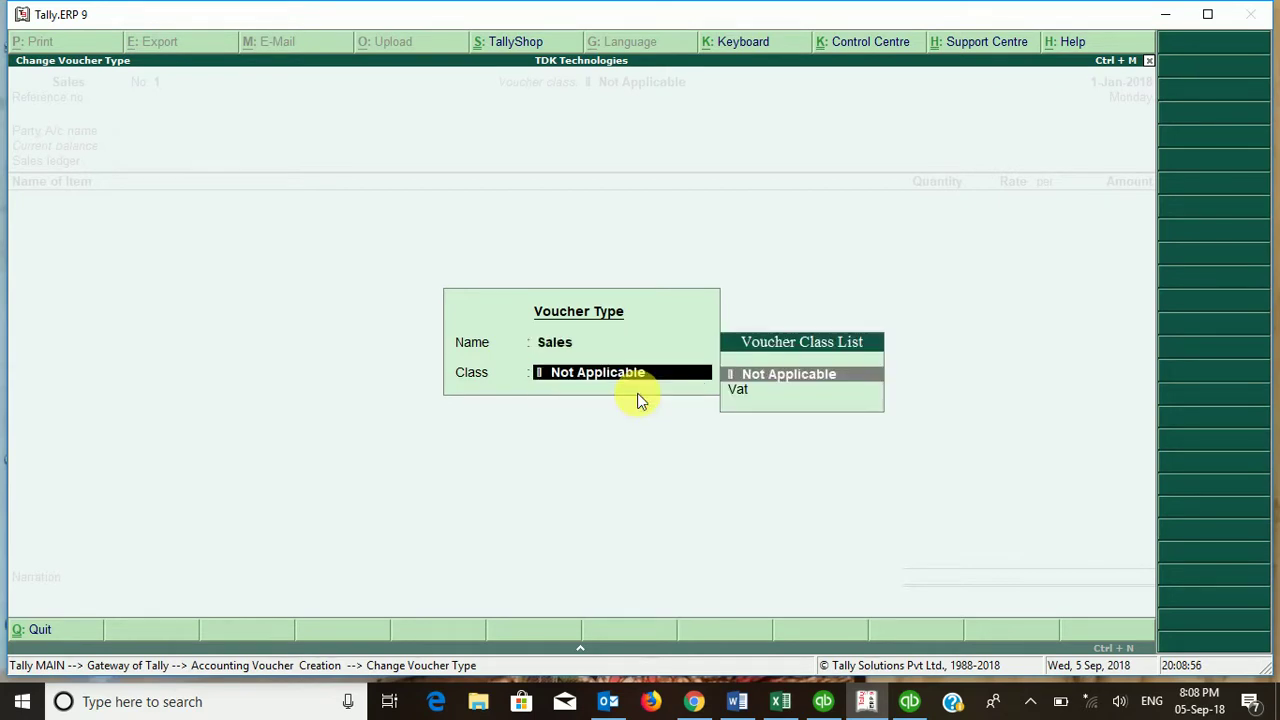
left_click(789, 378)
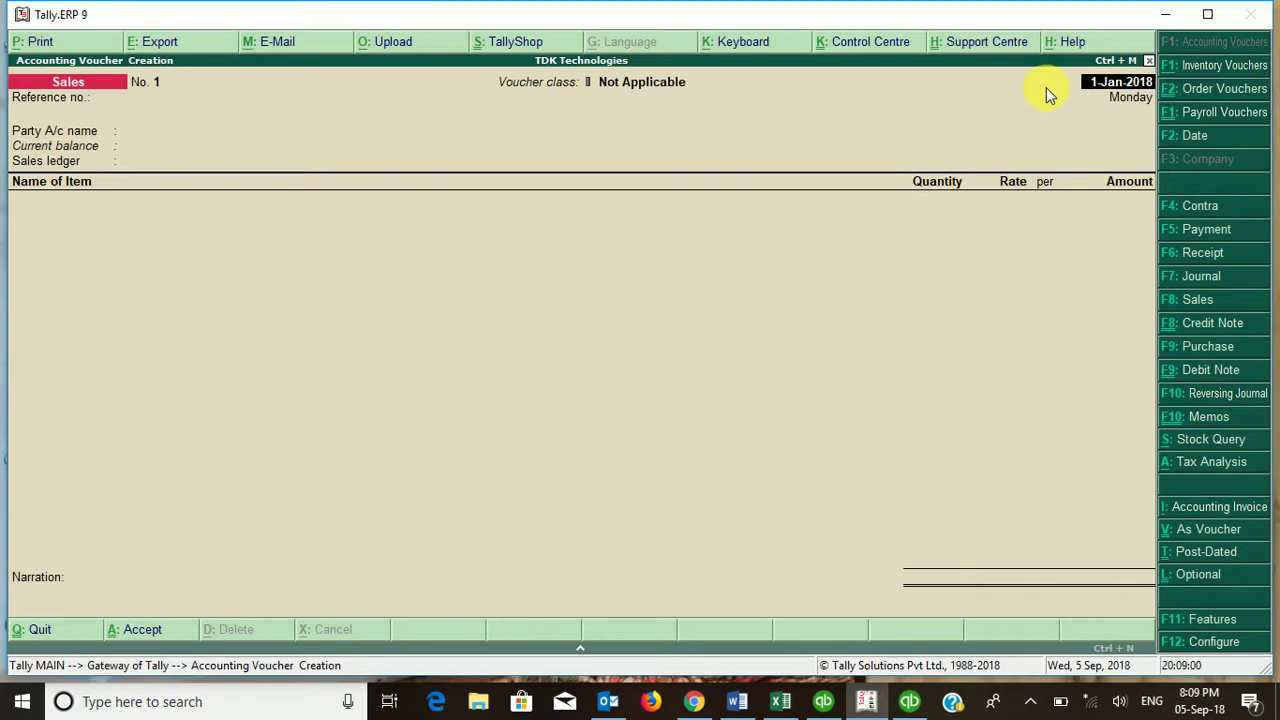
Date the voucher 1-Sep-2018 and set ABC Company Ltd as the party
type("1.9.18")
key("Return")
key("Return")
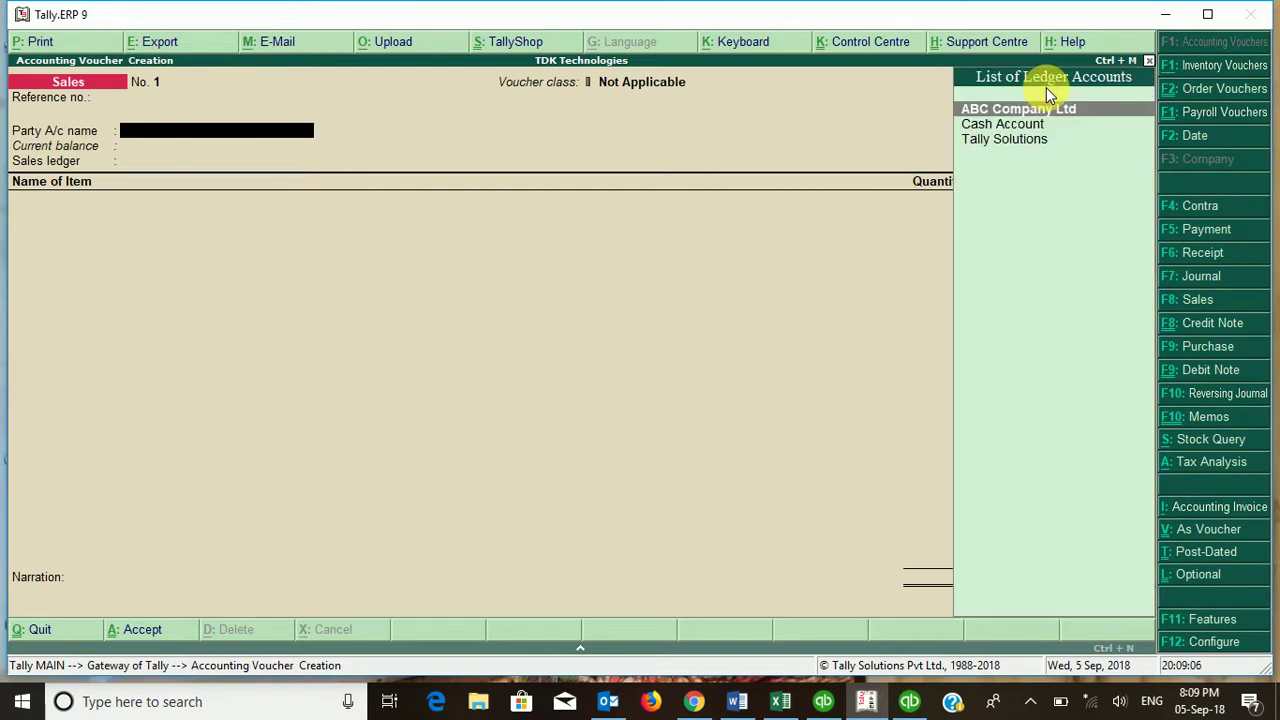
key("Return")
key("Return")
key("Return")
key("Return")
key("Return")
key("Return")
key("Return")
key("Return")
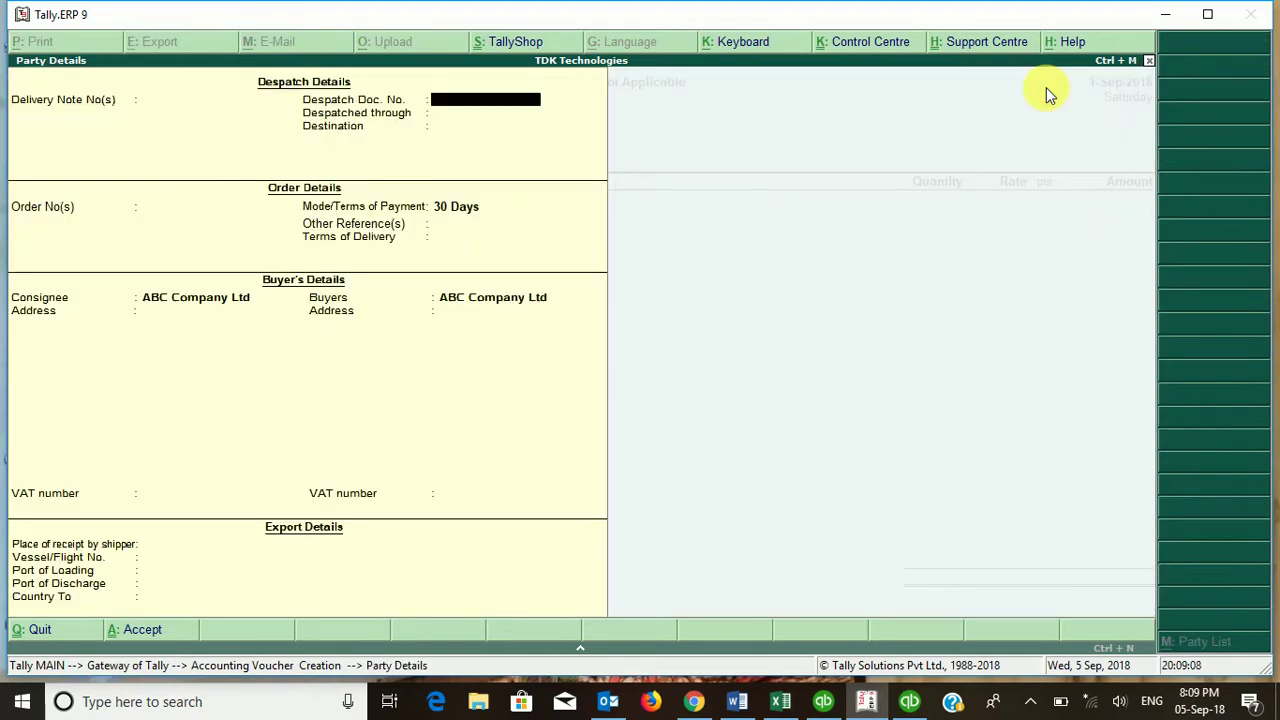
key("Return")
key("Return")
key("Return")
key("Return")
key("Return")
key("Return")
key("Return")
key("Return")
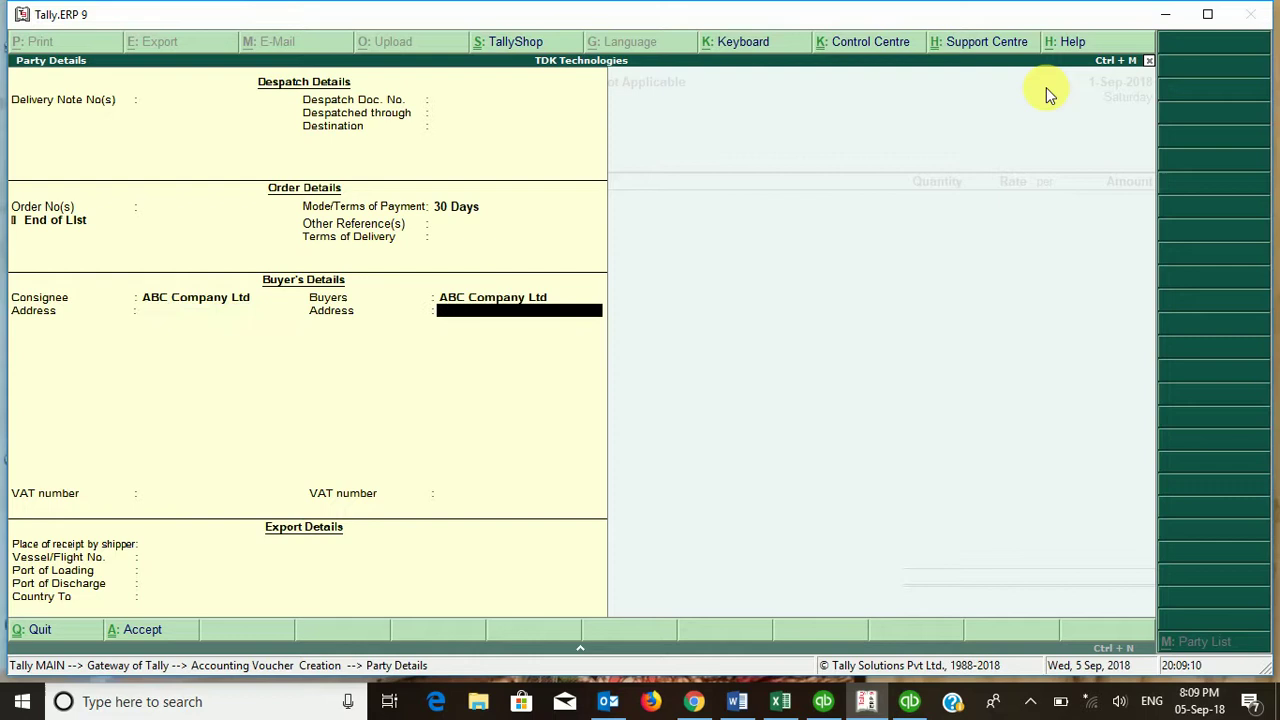
key("Return")
key("Return")
key("Return")
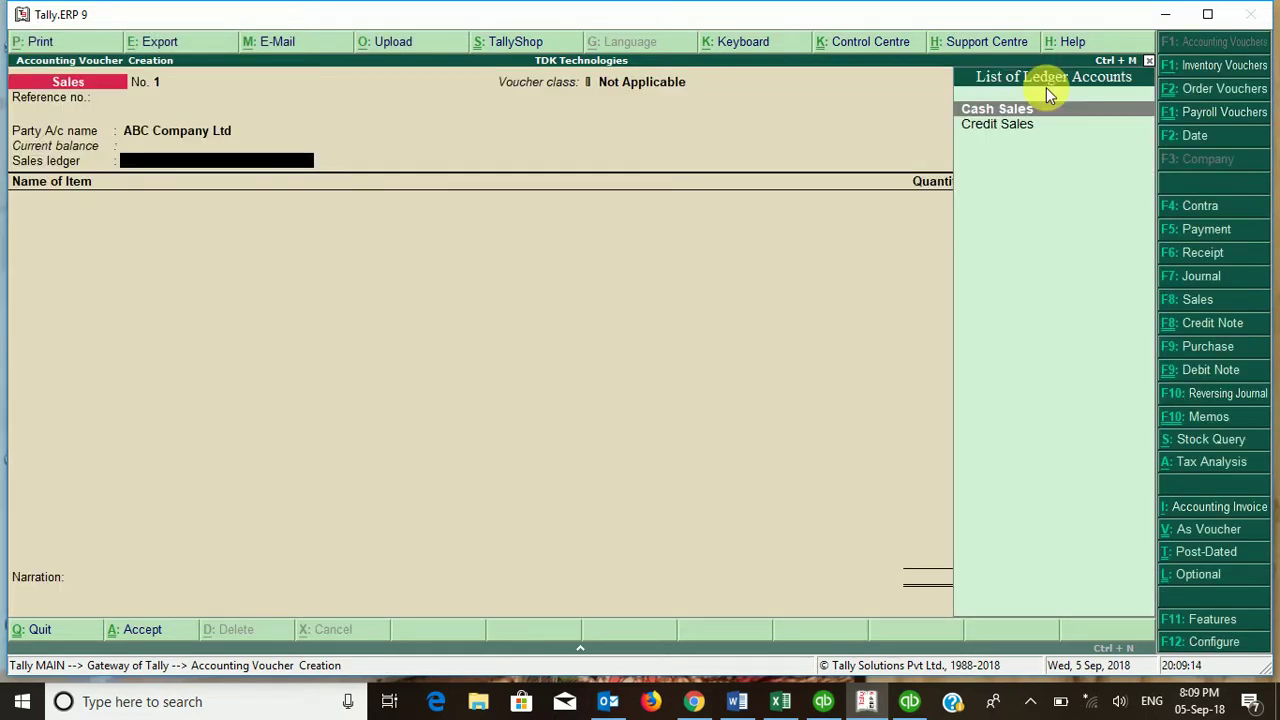
Use Cash Sales as the sales ledger with Sales Taxable classification
key("Return")
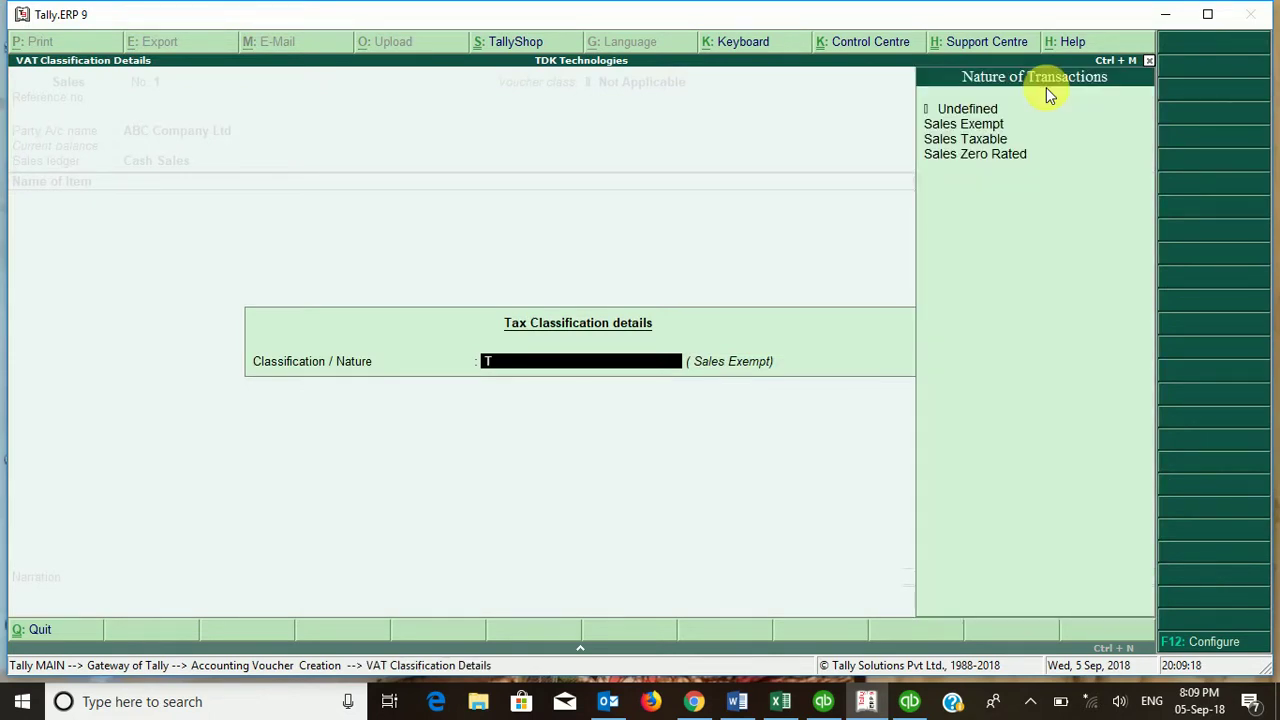
type("Tax")
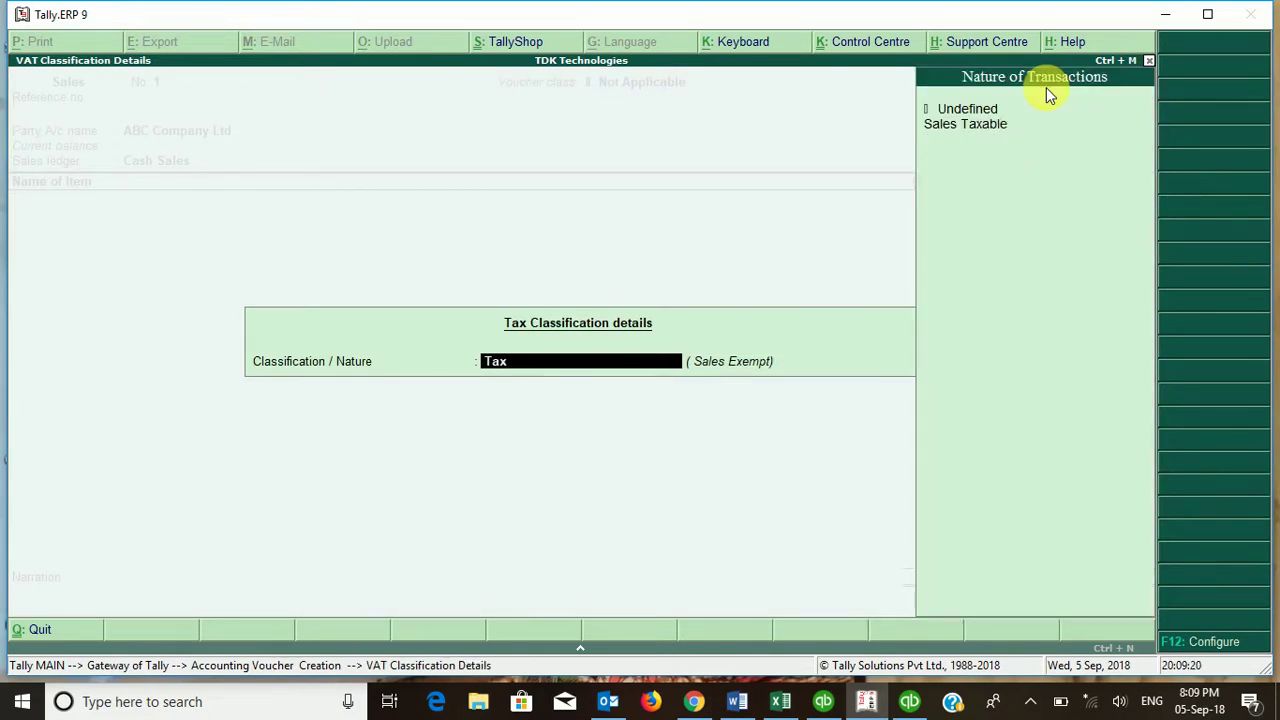
key("Down")
key("Return")
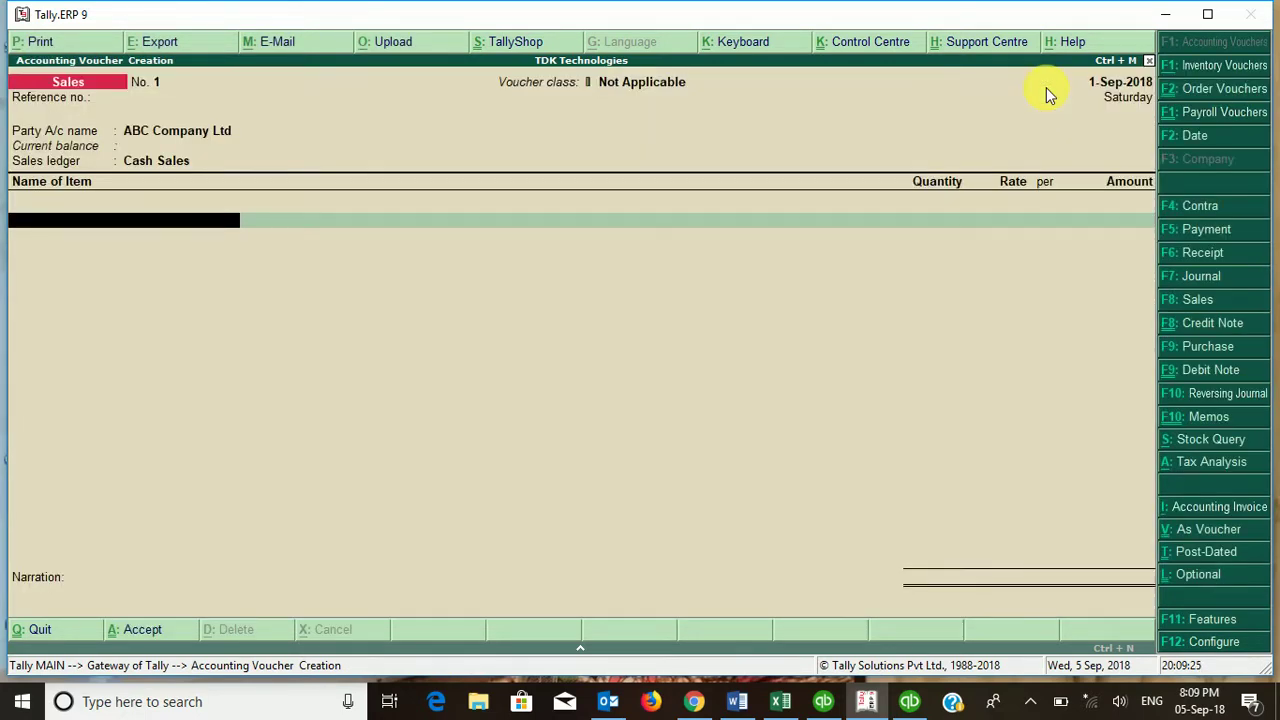
Add Cotton Wool from Main Warehouse, 100 Yds at 50.00, order number Not Applicable
type("Co")
key("Return")
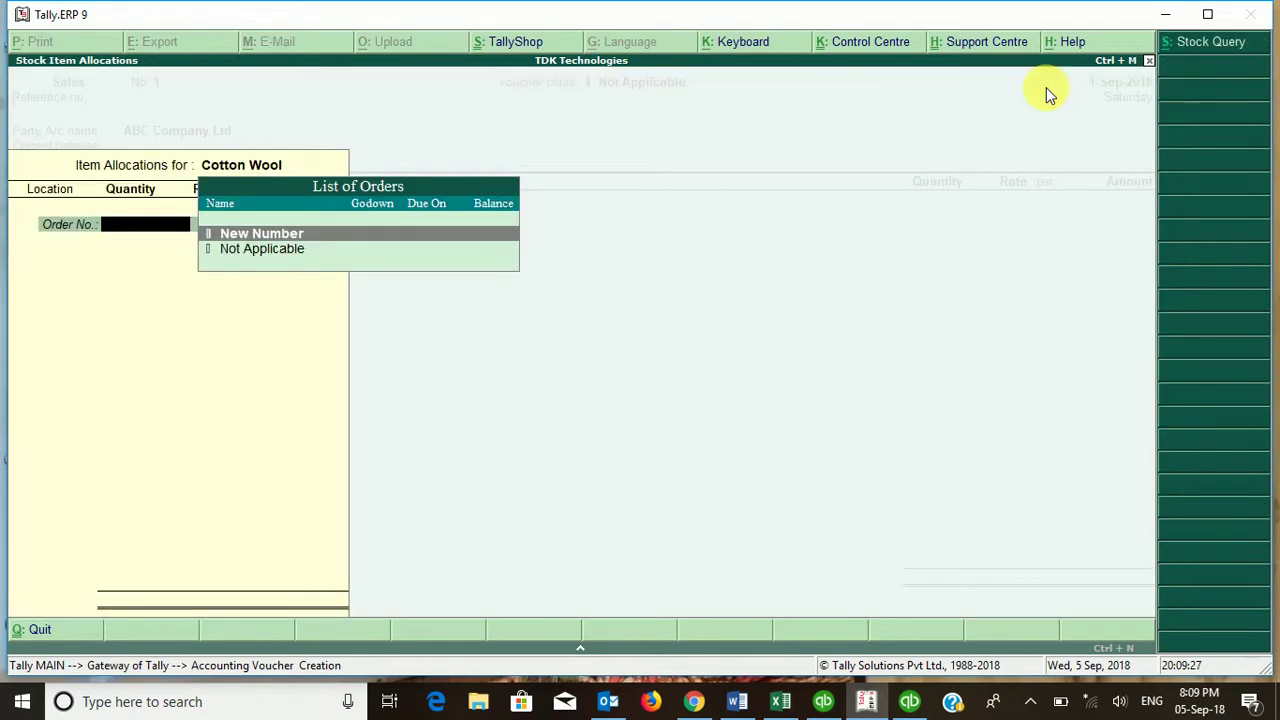
key("Down")
key("Return")
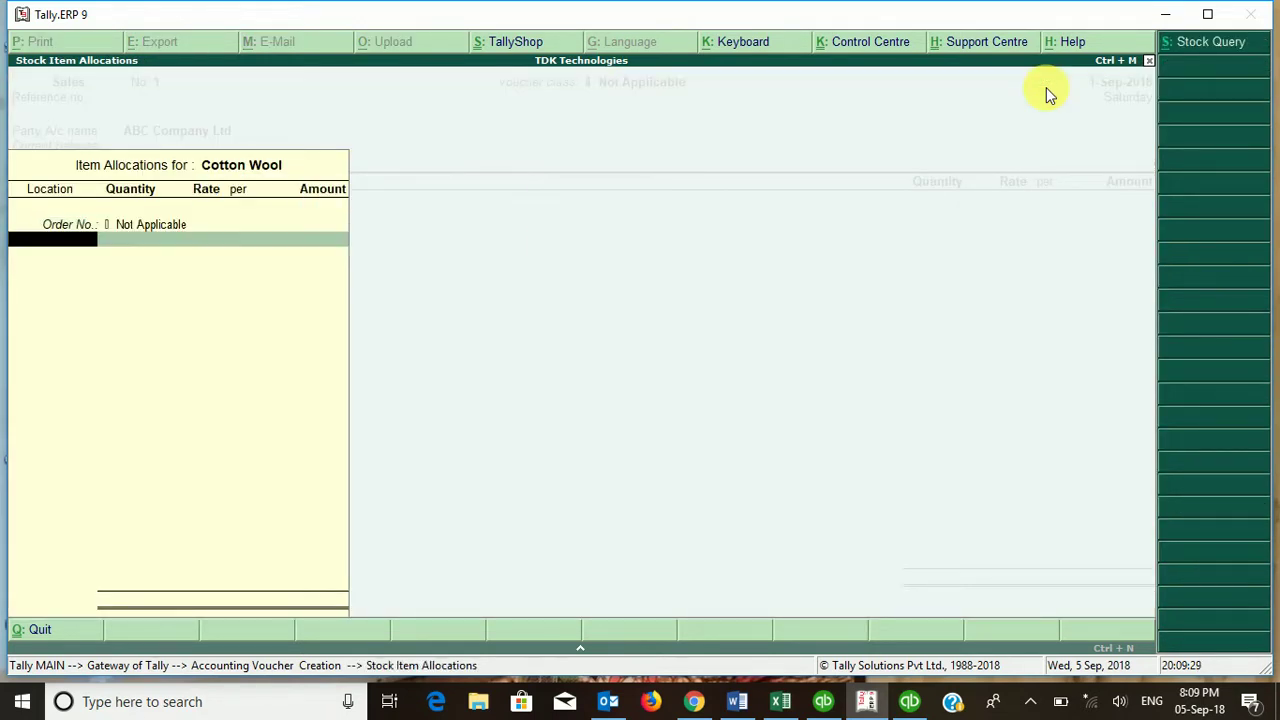
type("A")
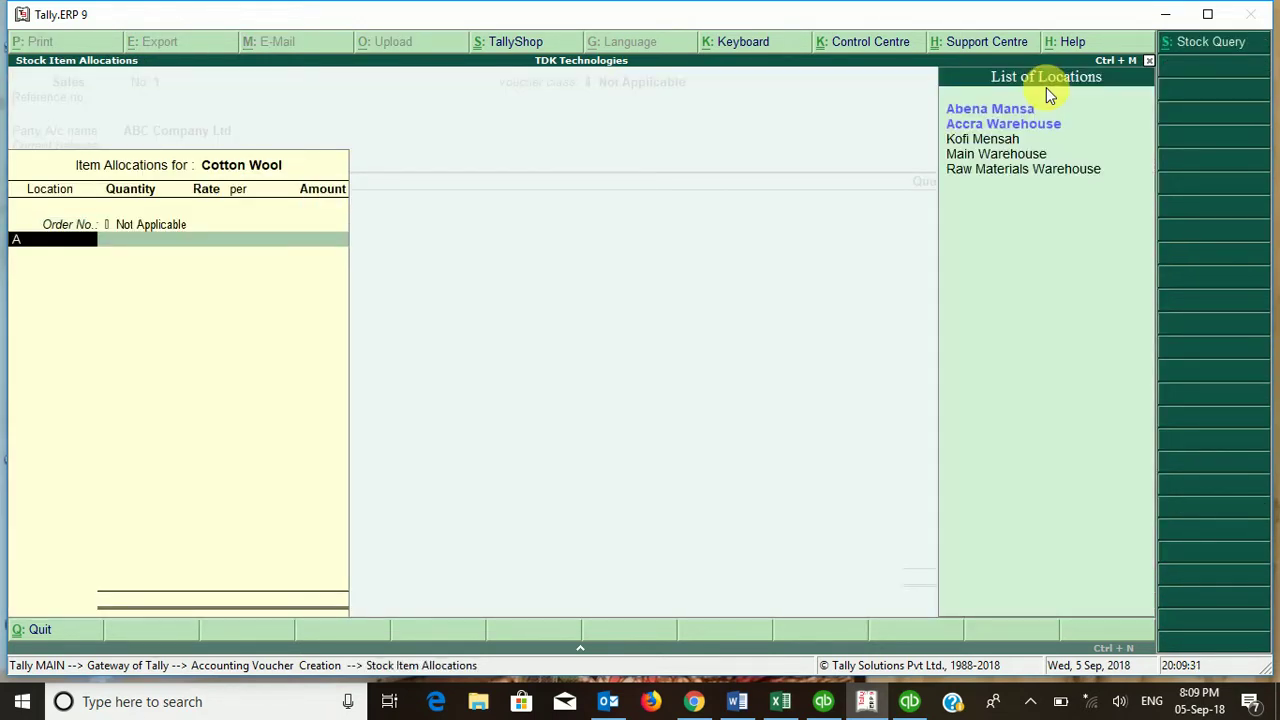
left_click(998, 155)
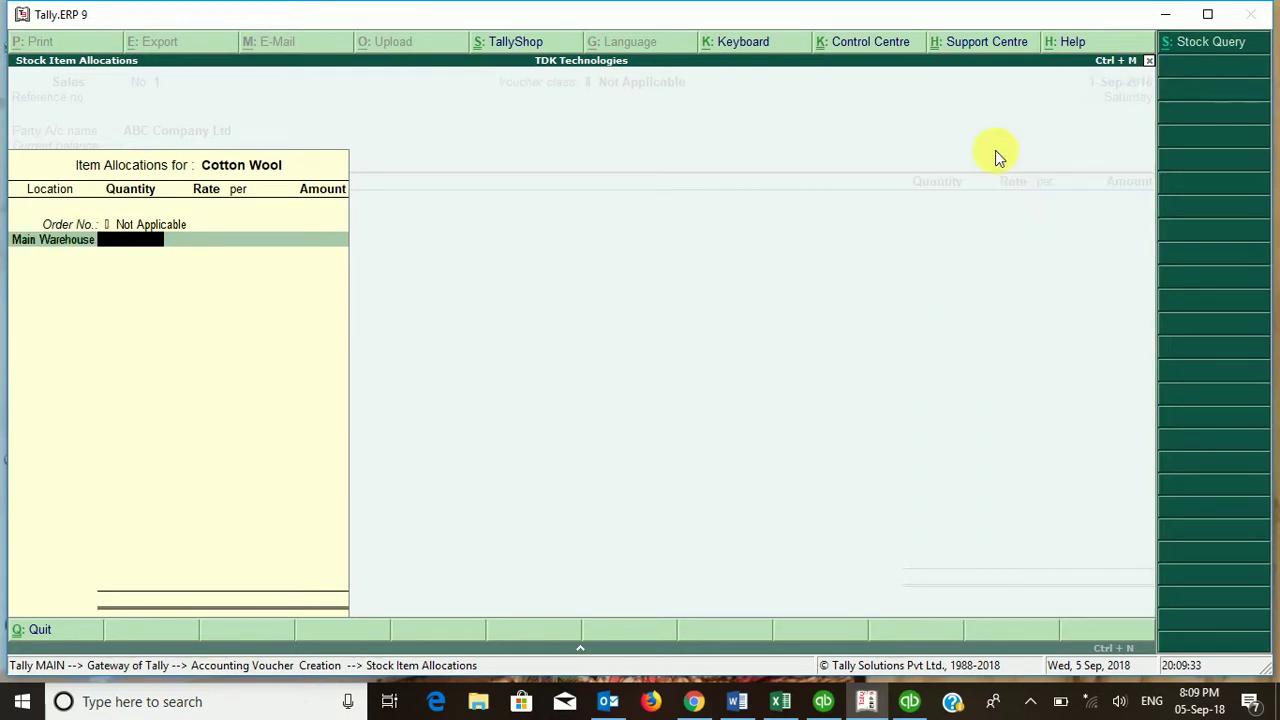
type("100")
key("Return")
key("Return")
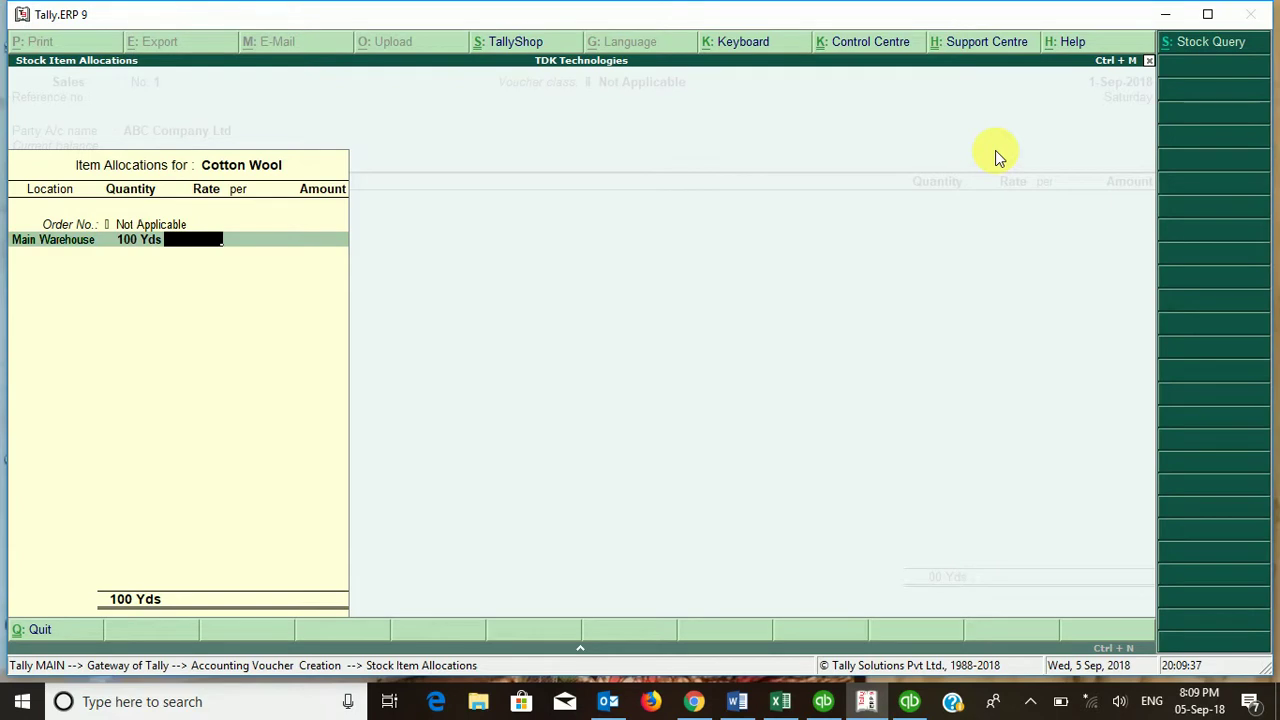
type("50")
key("Return")
key("Return")
key("Return")
key("Return")
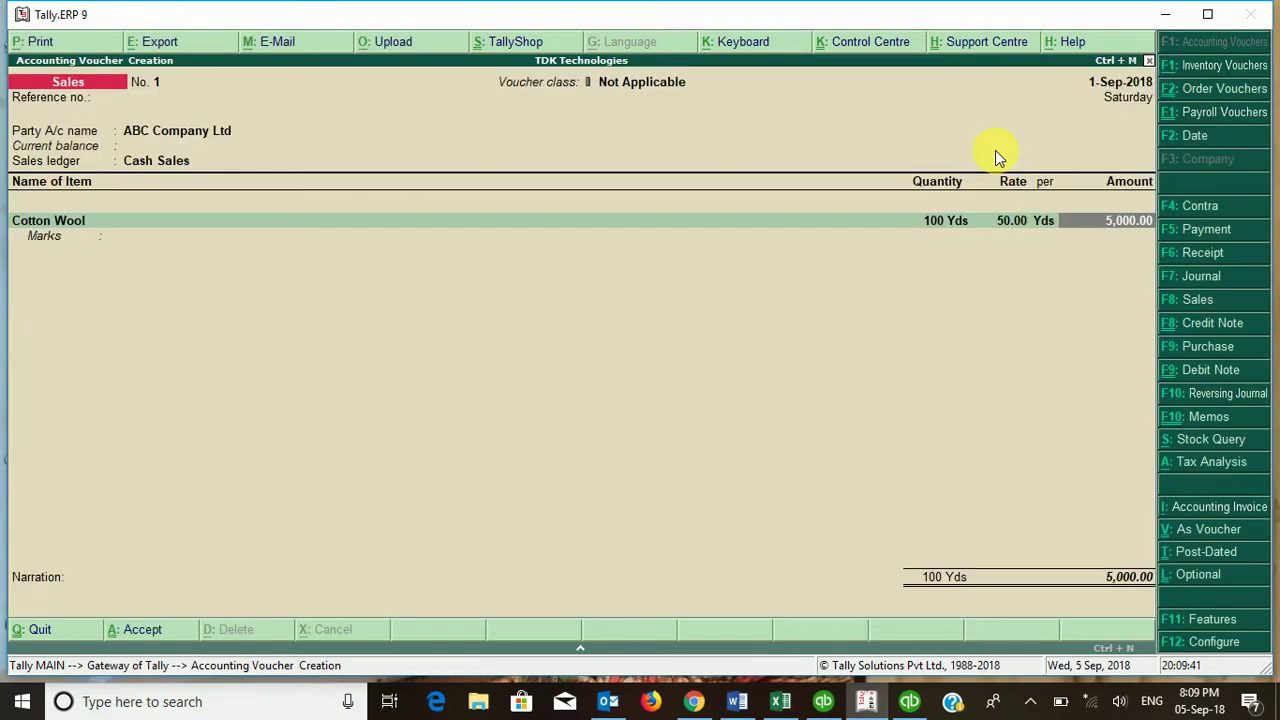
key("Return")
key("Return")
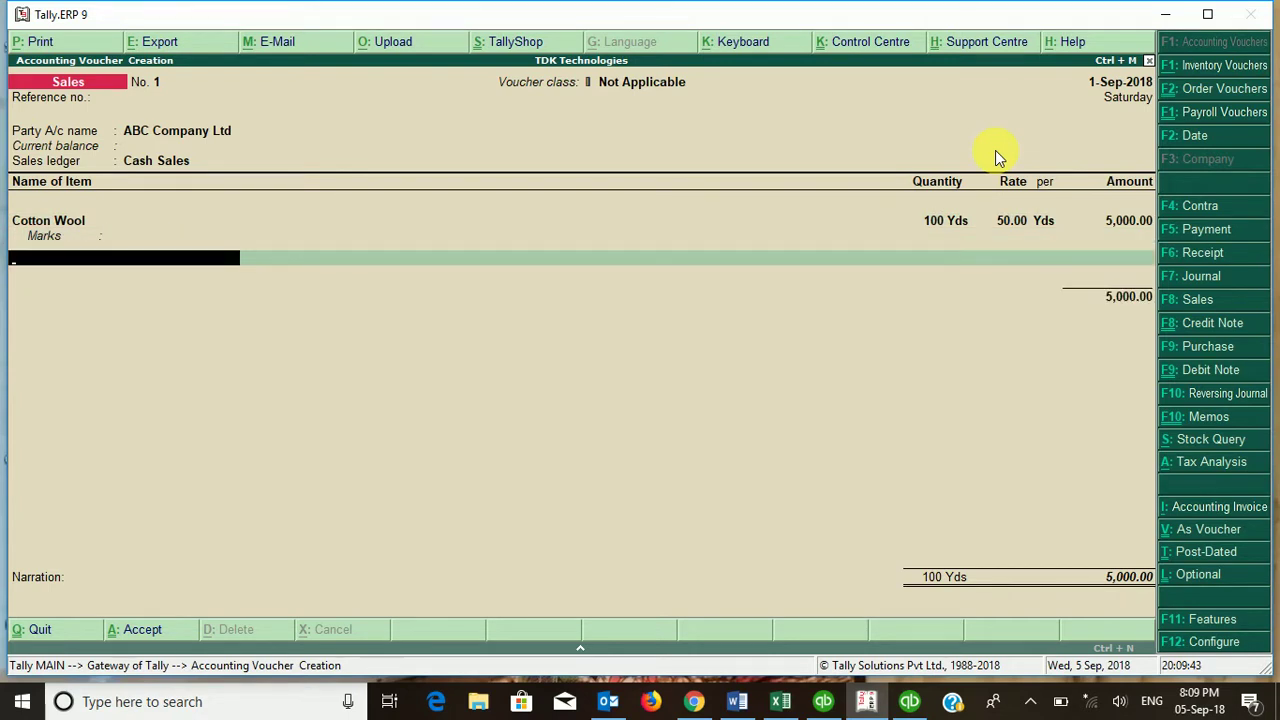
Add Button from Main Warehouse, 100 Pcs at 50.00, order number Not Applicable
type("Bu")
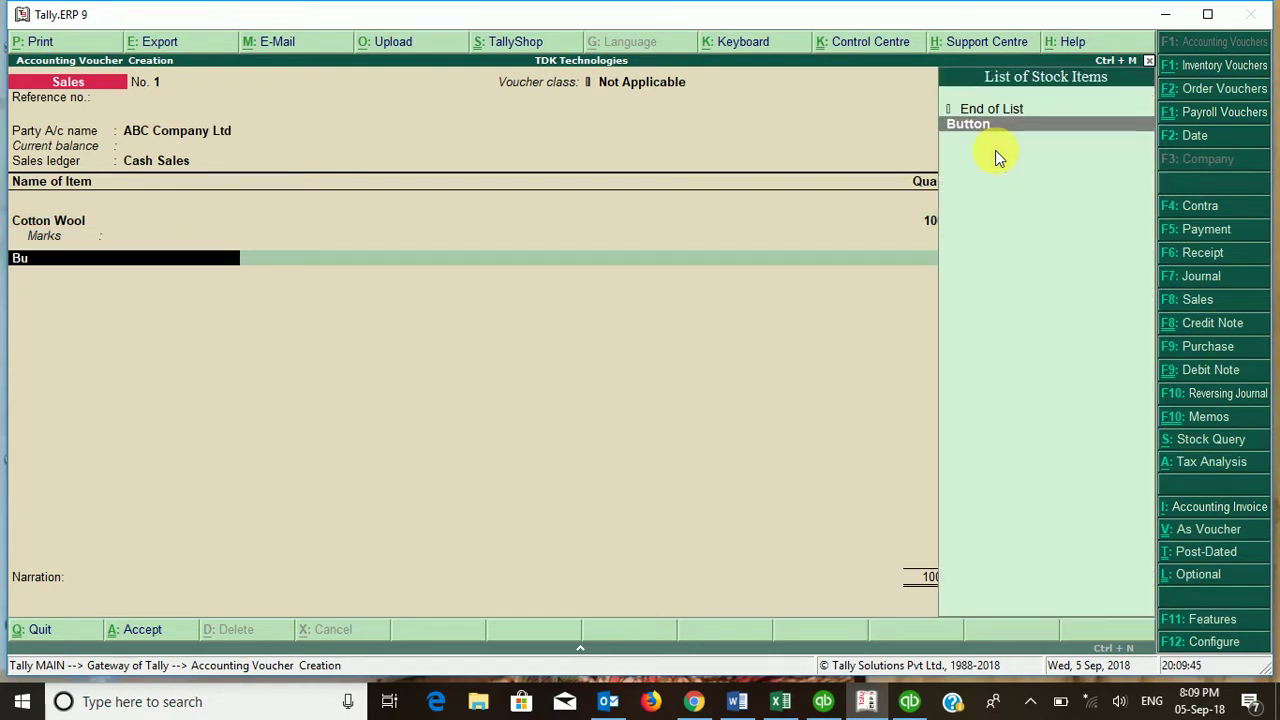
key("Return")
key("Down")
key("Return")
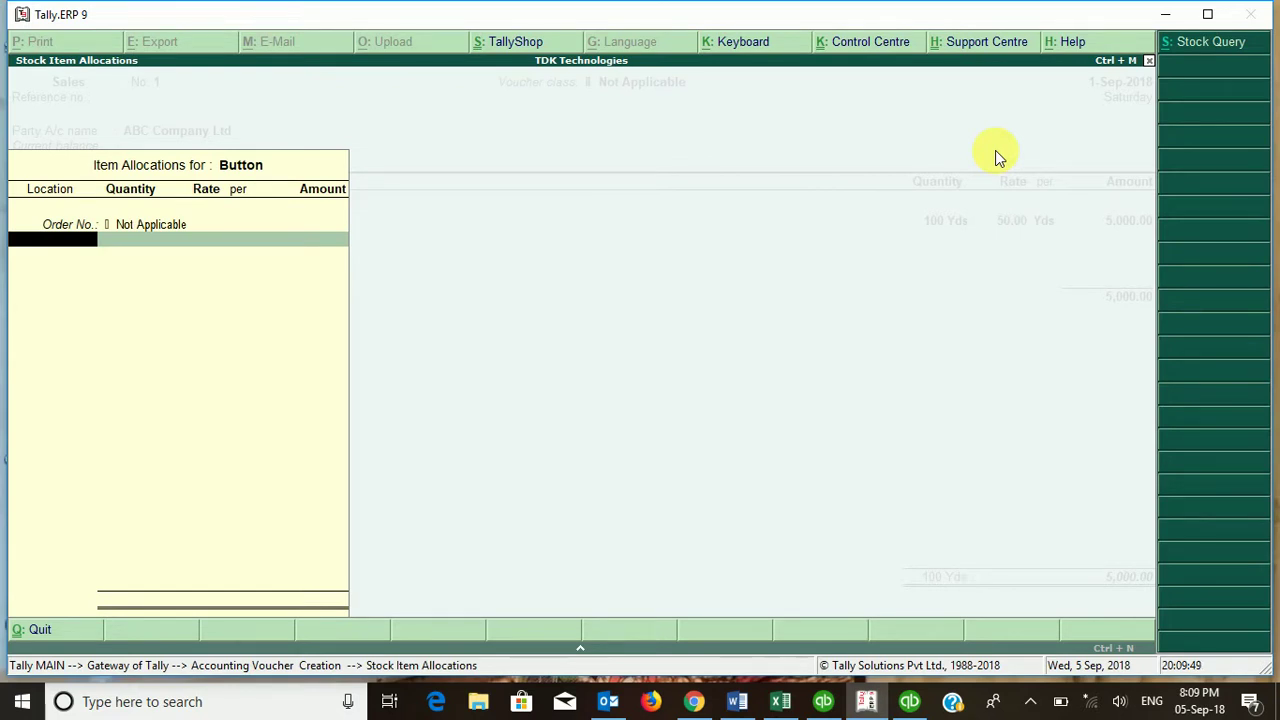
type("W")
key("Down")
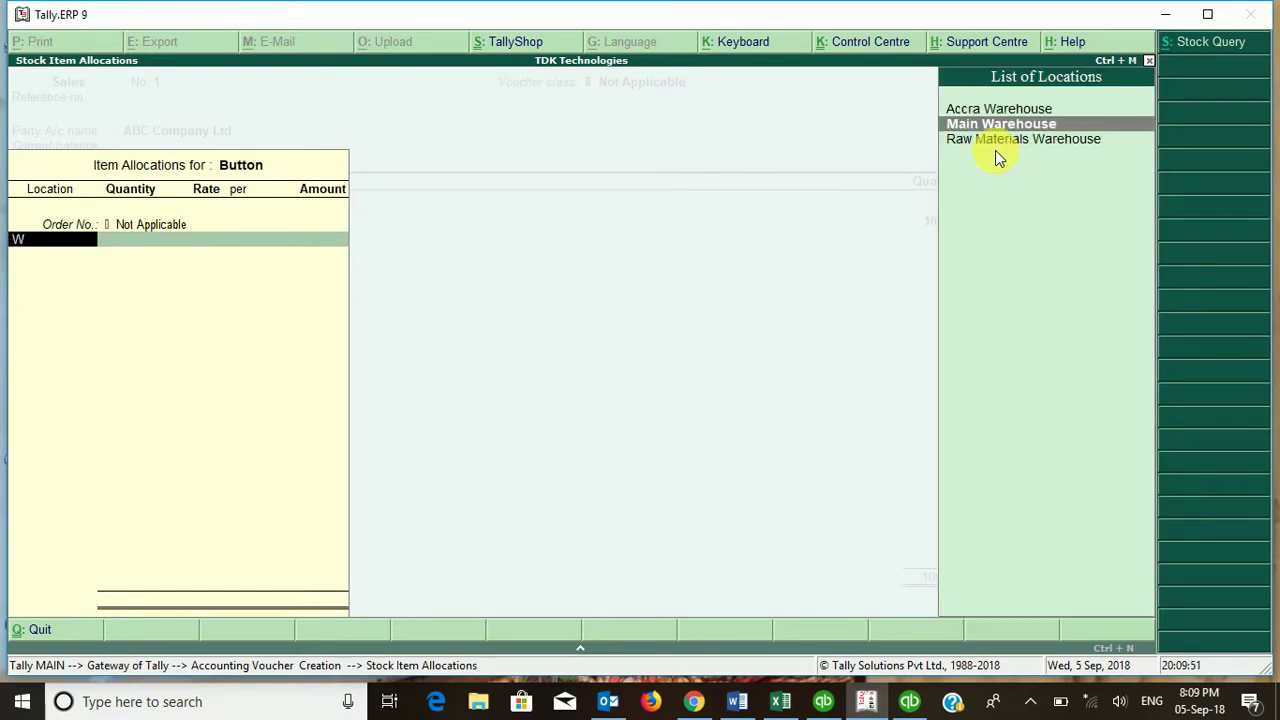
key("Return")
type("100")
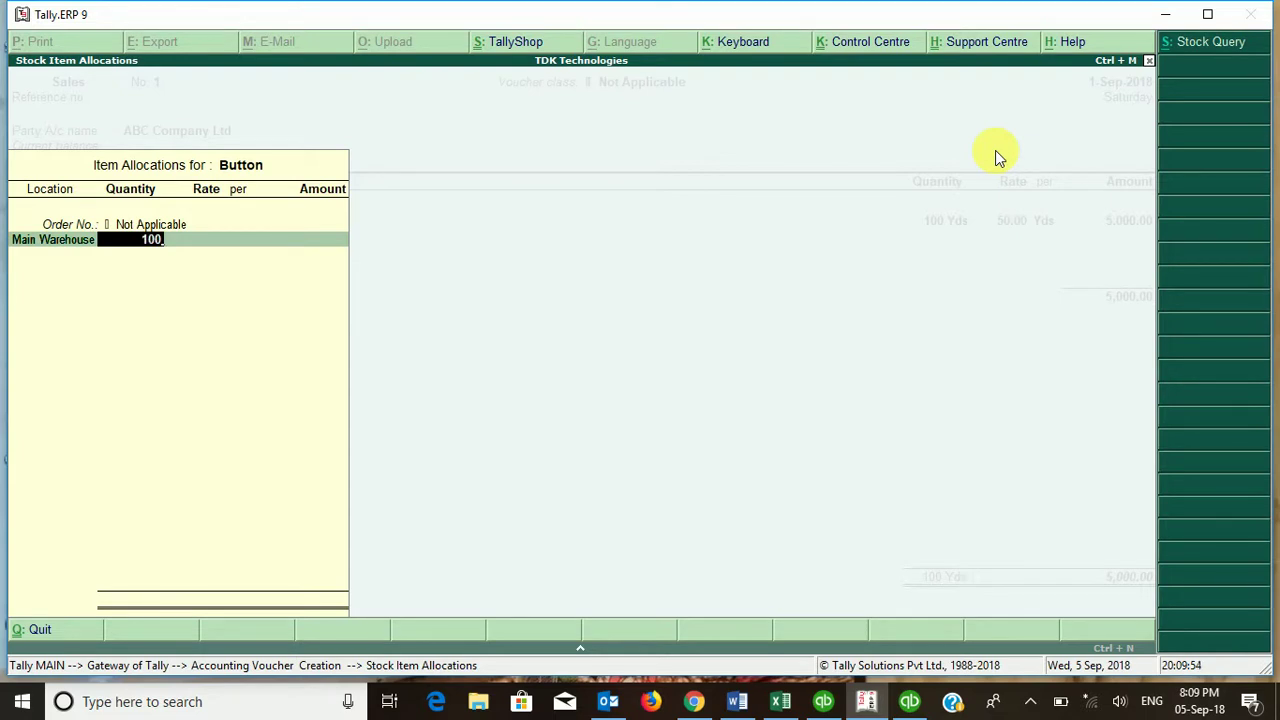
key("Return")
key("Return")
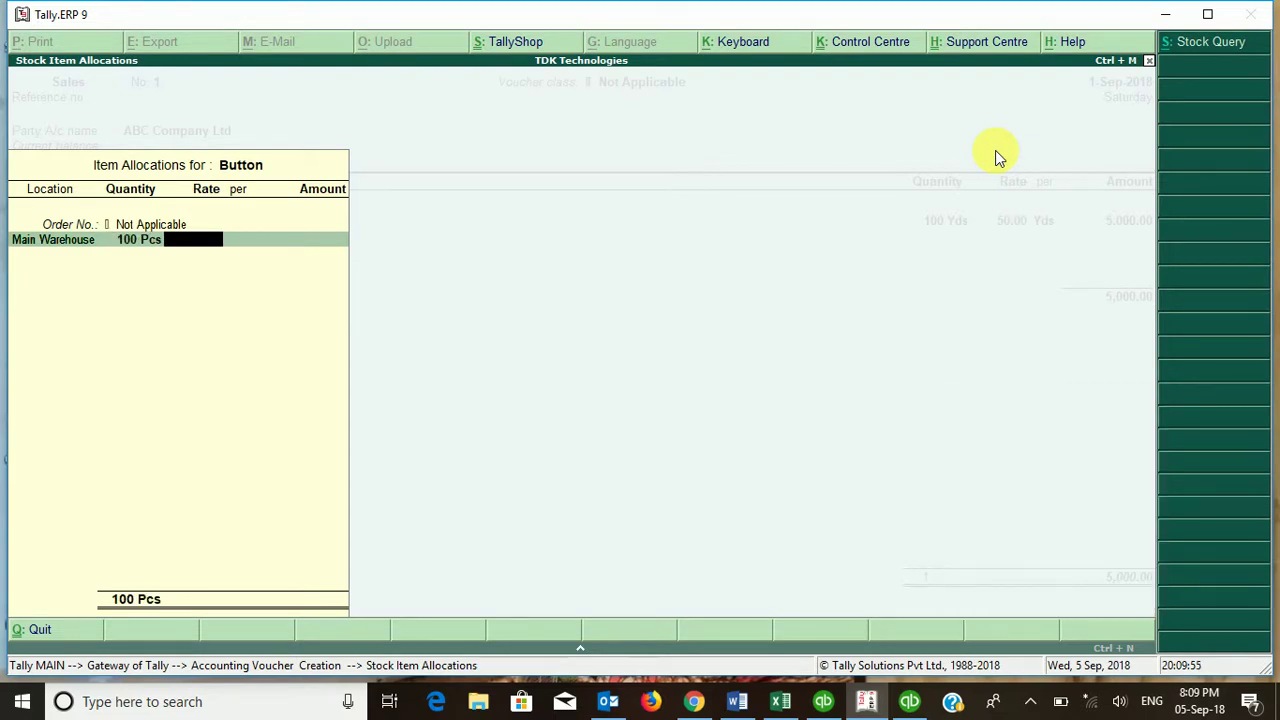
type("50")
key("Return")
key("Return")
key("Return")
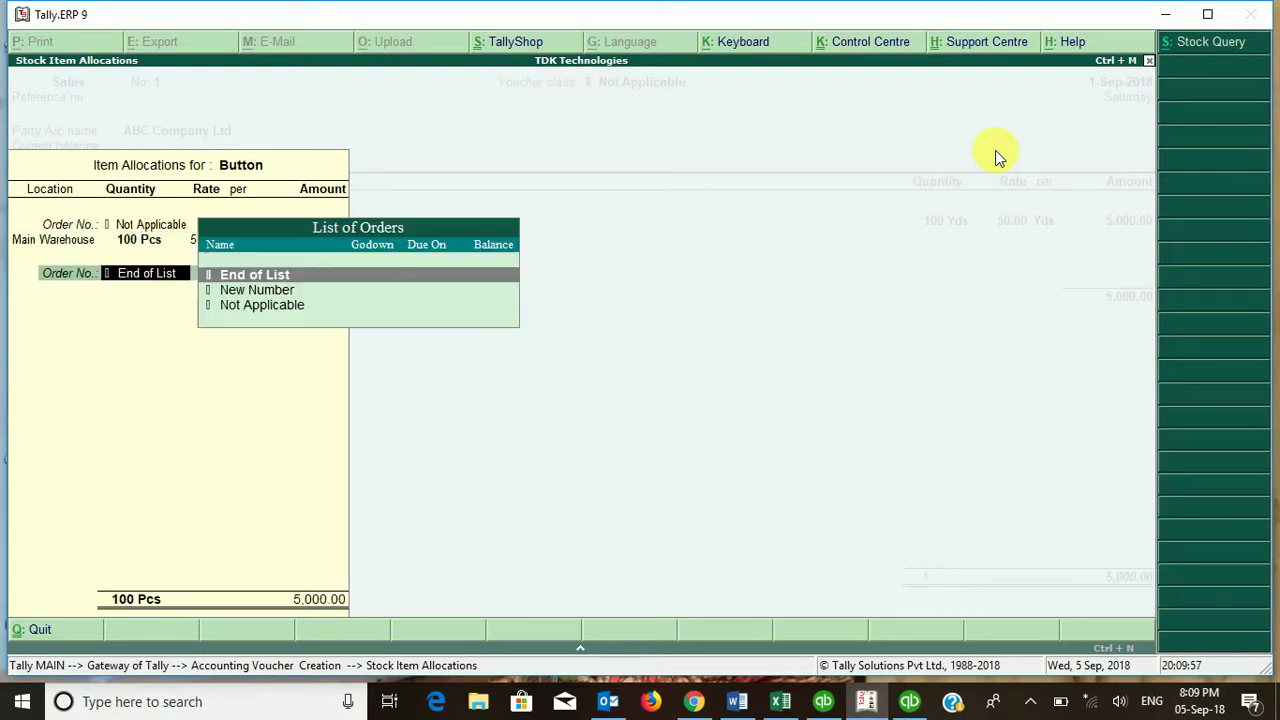
key("Return")
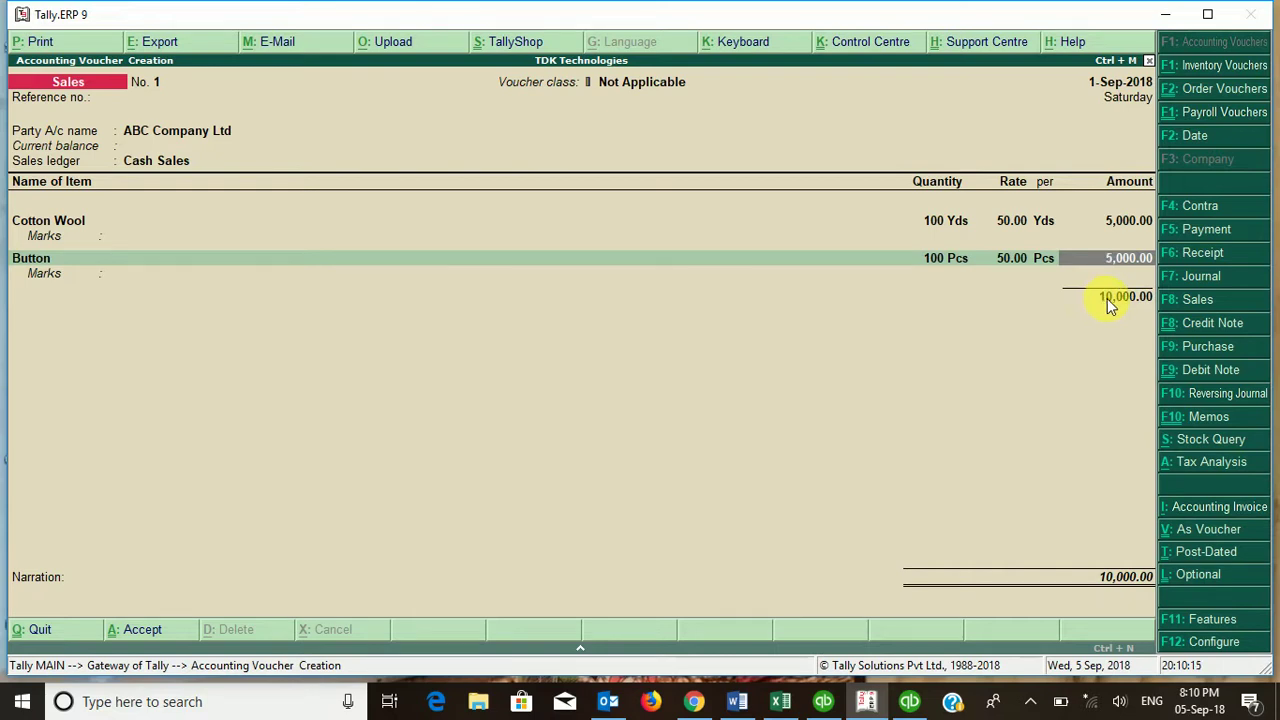
Below the item lines, post NHIL @ 2.5% at 250.00 and GET Fund @ 2.5% at 250.00
key("Return")
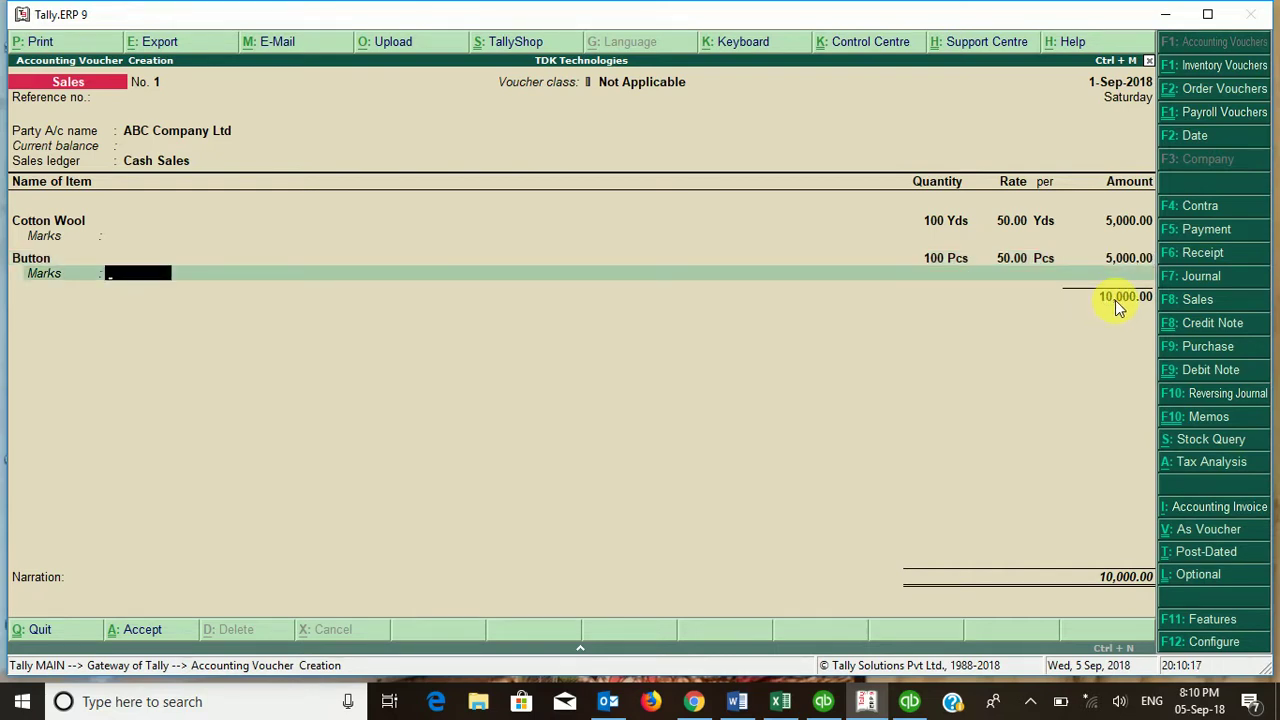
key("Return")
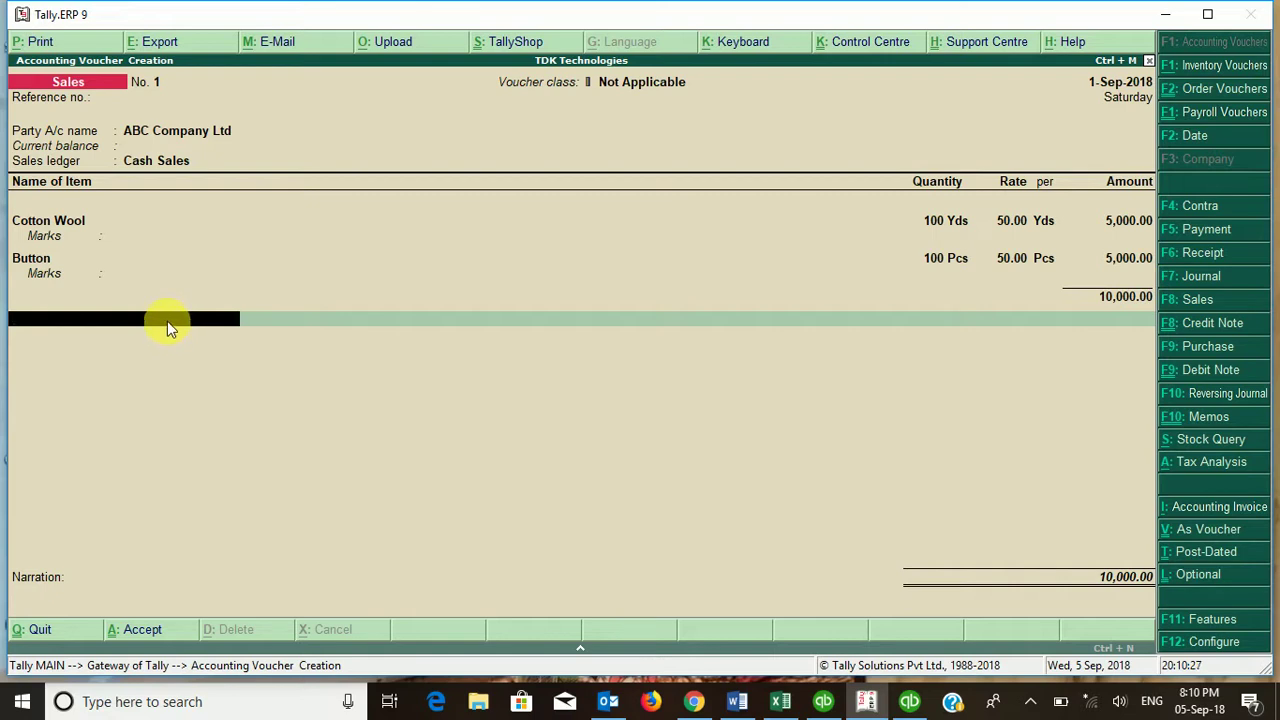
type("N")
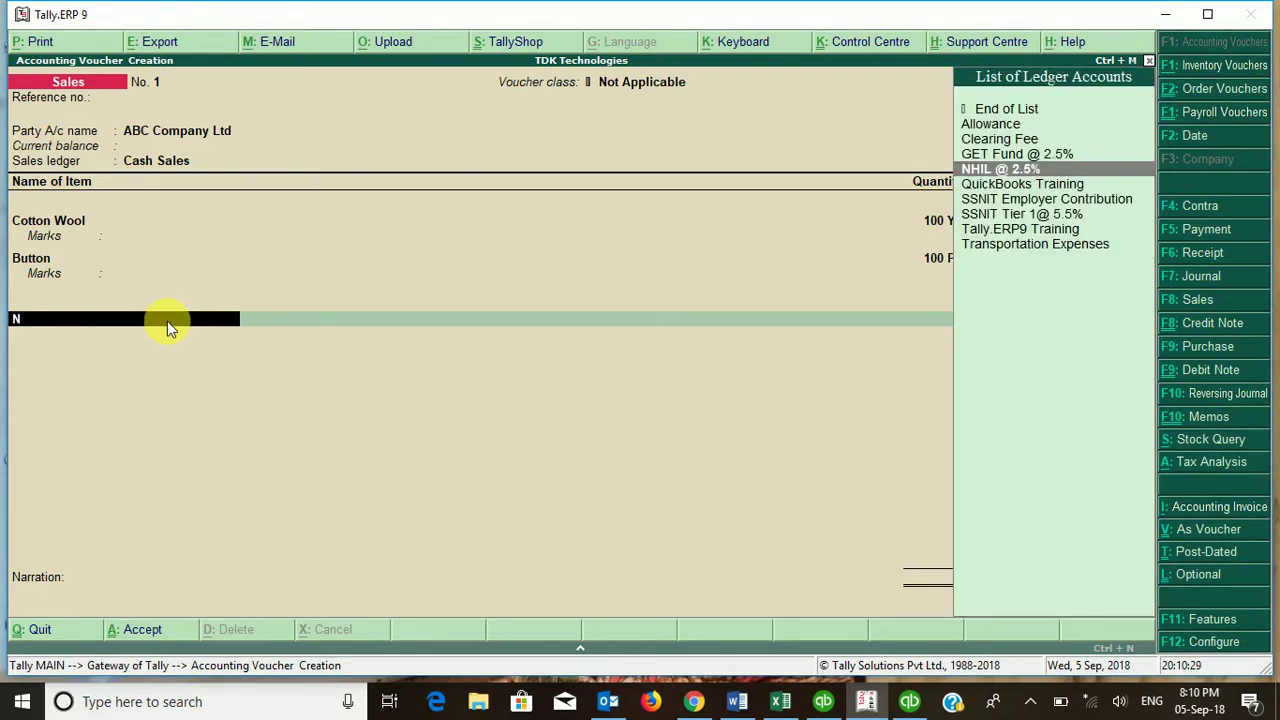
key("Return")
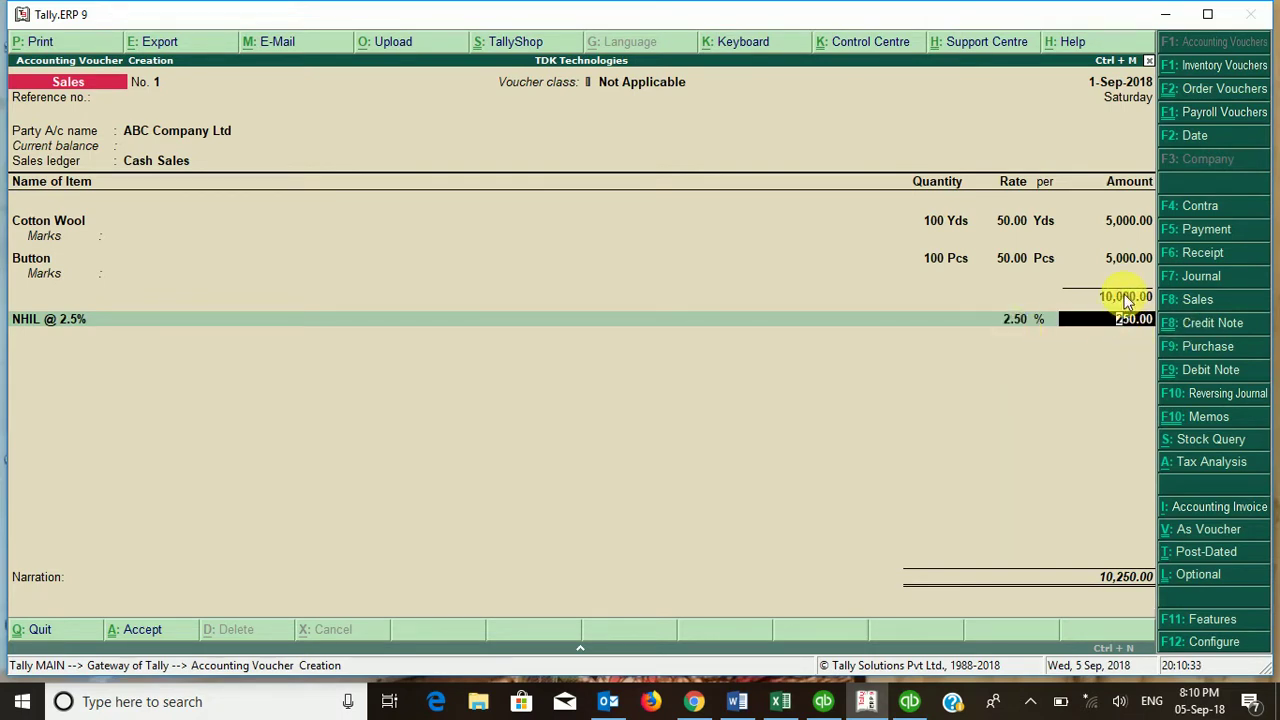
key("Return")
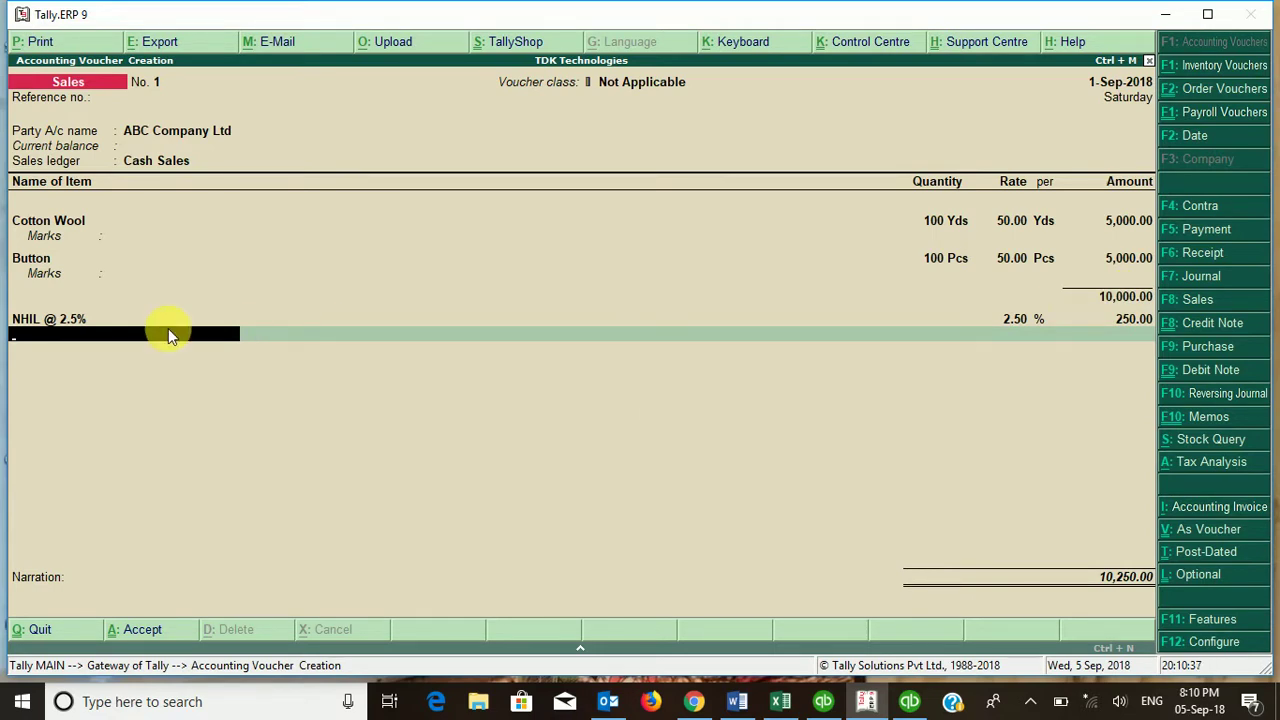
type("Ge")
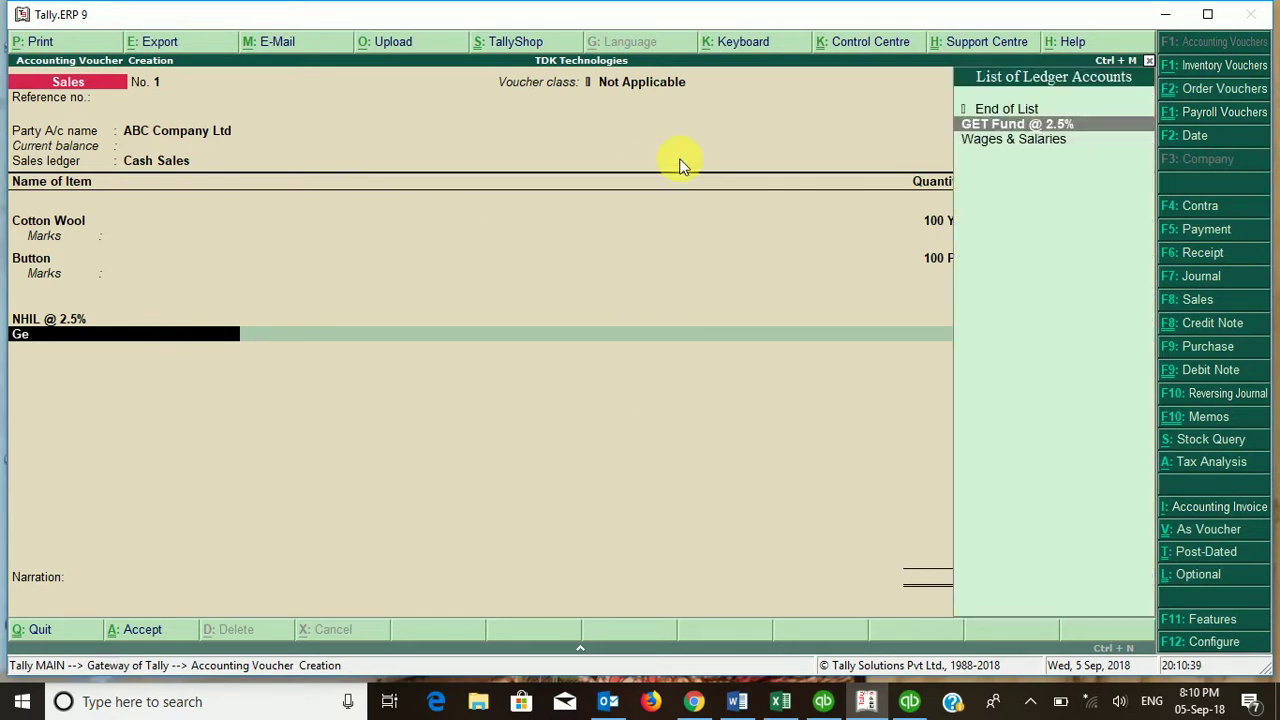
key("Return")
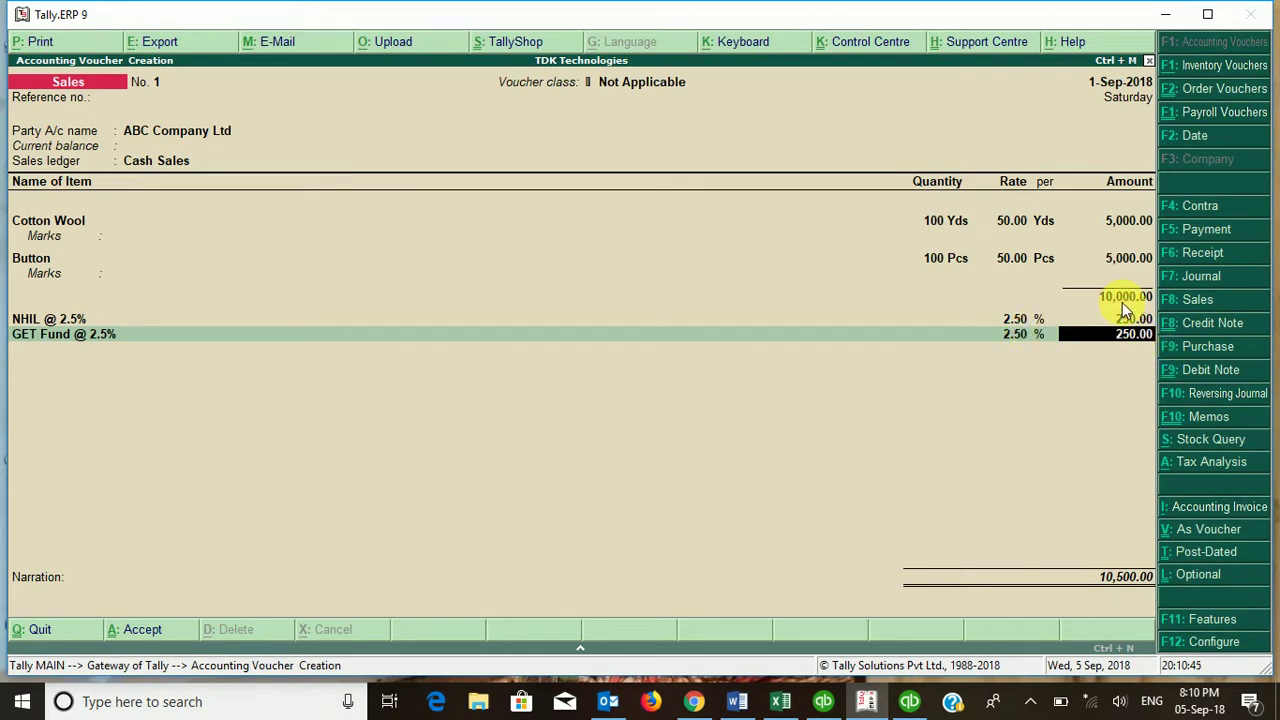
key("Return")
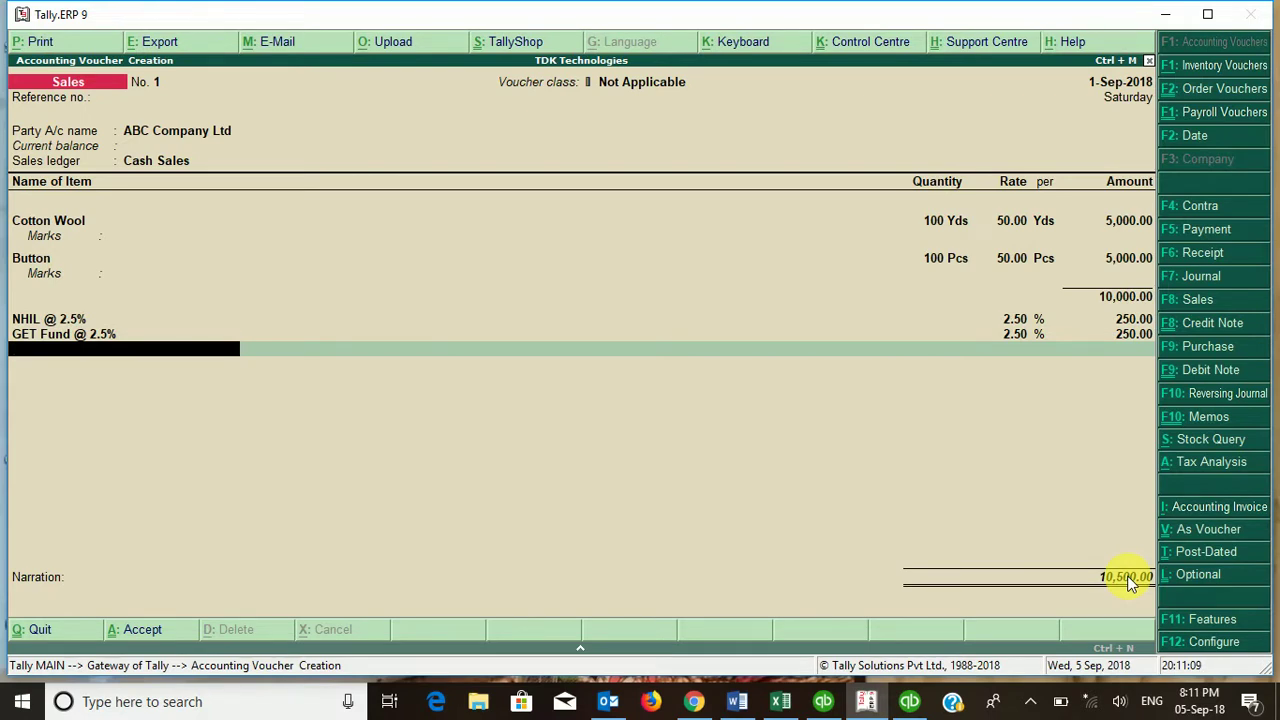
Add the VAT @ 12.5% ledger line, which comes in at 1,250.00
type("Va")
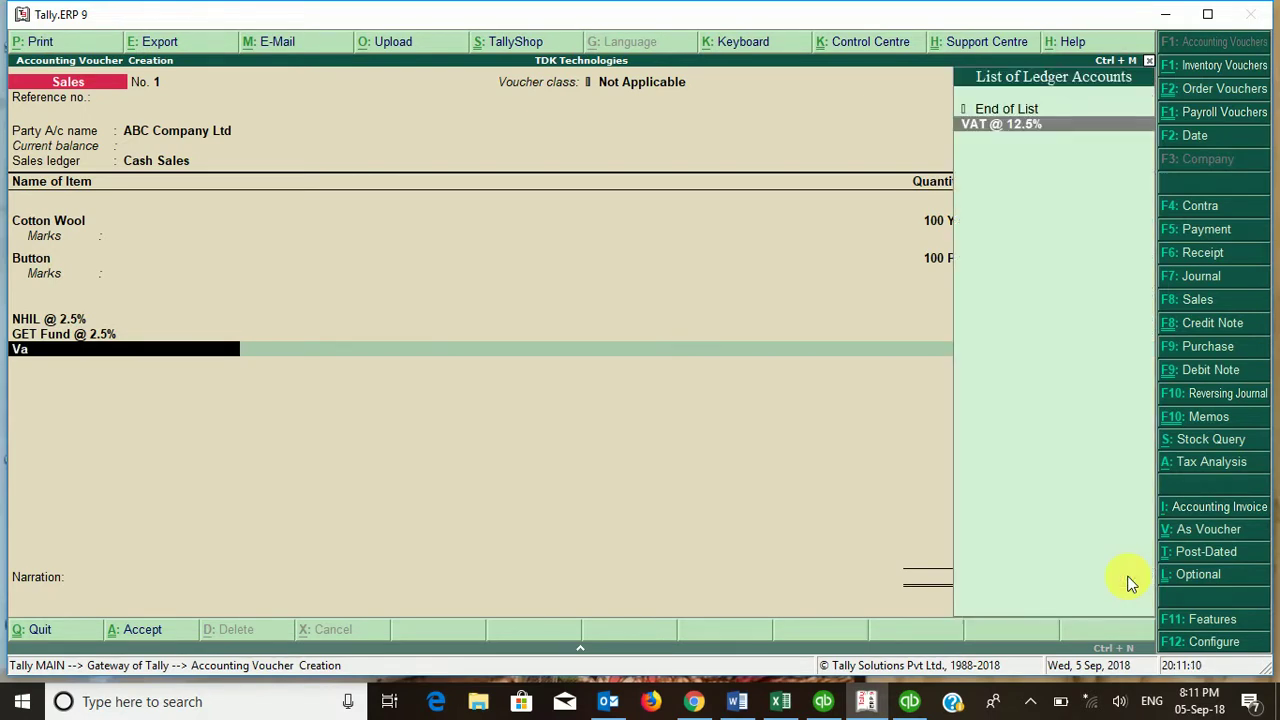
left_click(1053, 125)
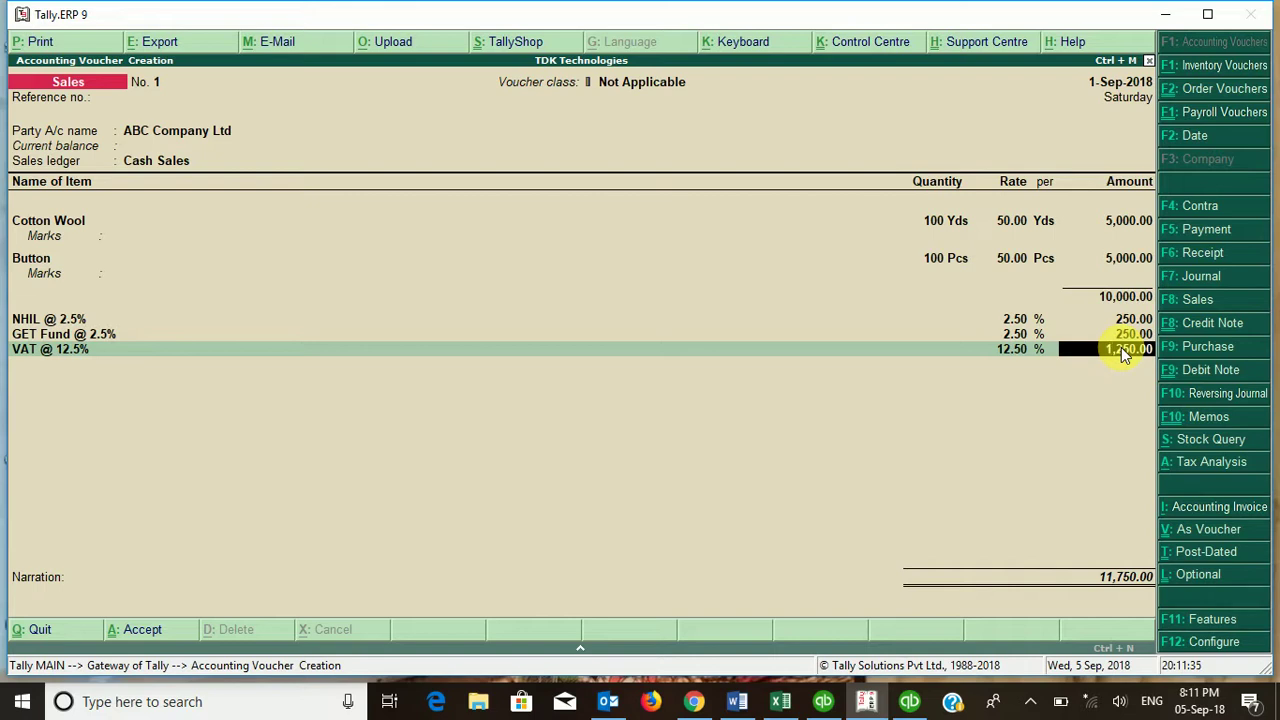
Compute 10500*12.5% in the calculator and set the VAT amount to 1,312.50
key("ctrl+n")
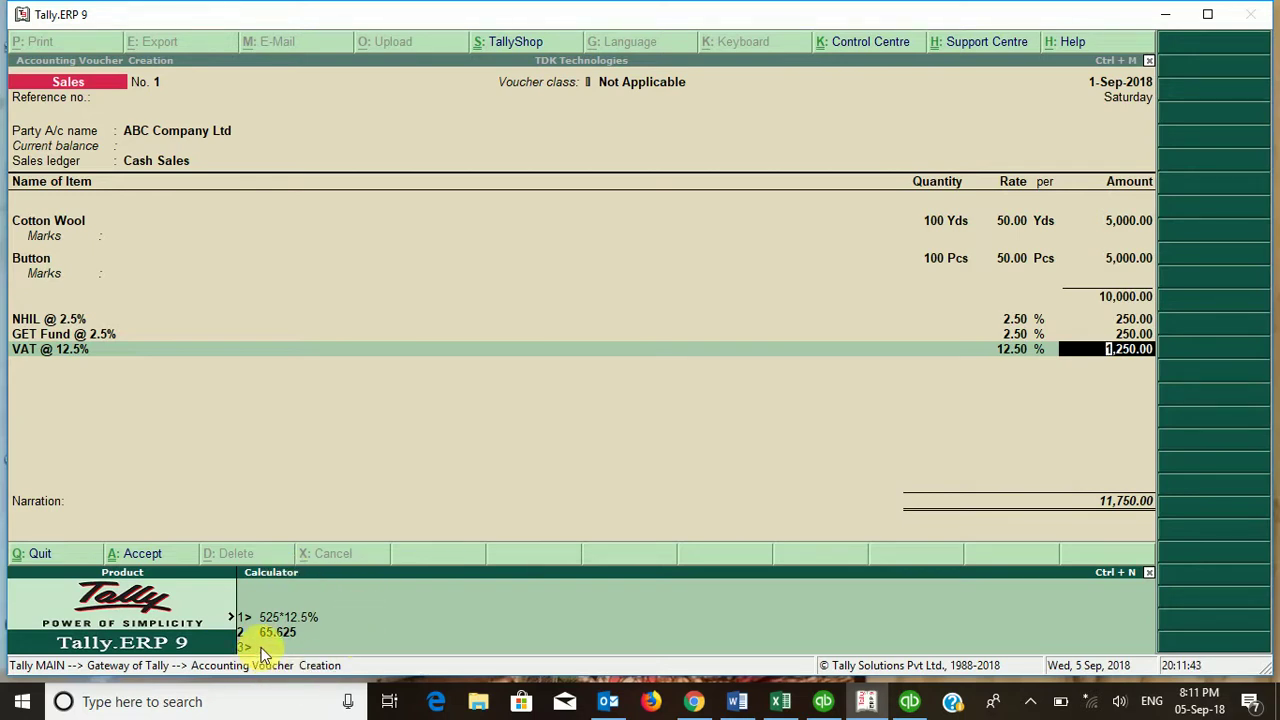
type("10500*12.5%")
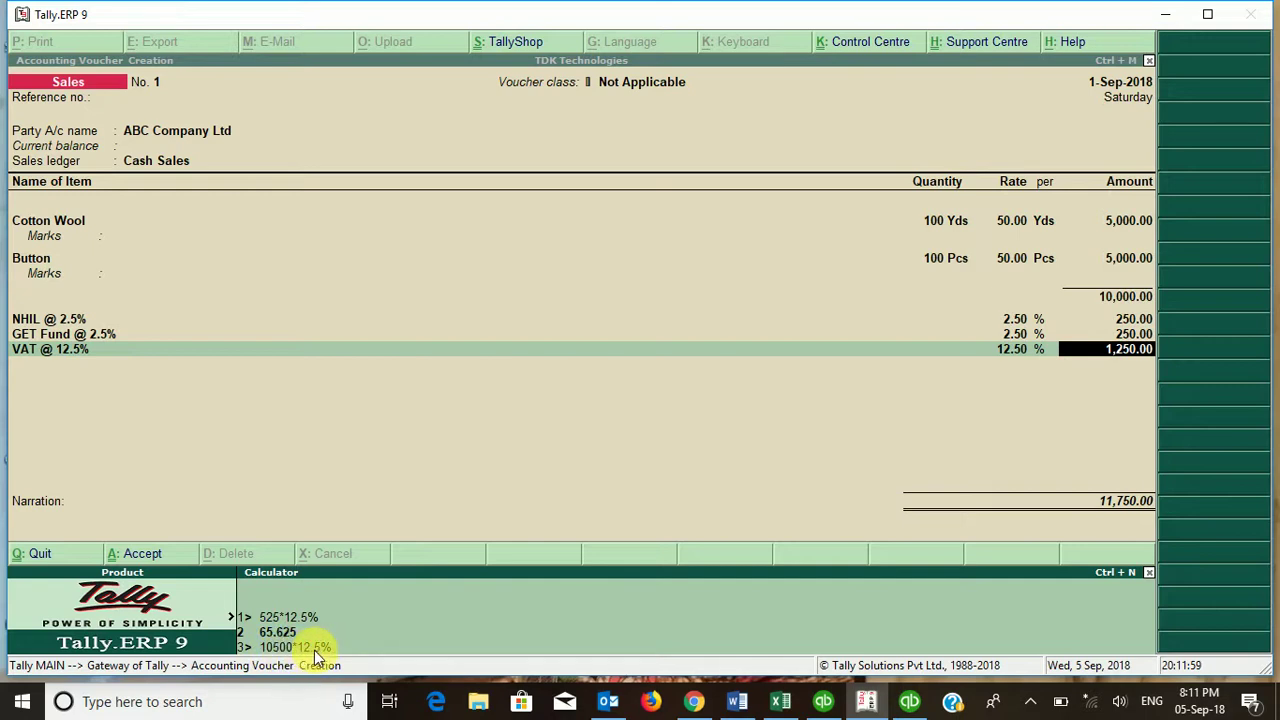
key("Return")
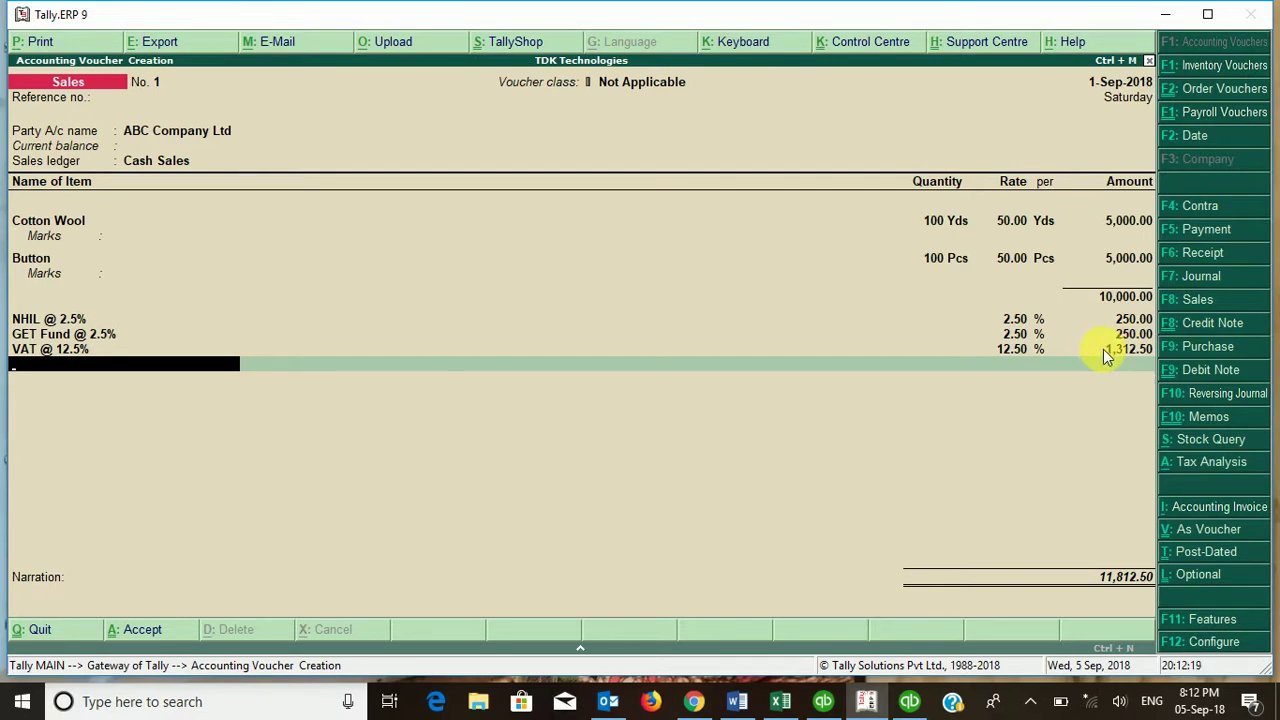
Enter the narration 'Sales' and save the voucher, dismissing the tax amount mismatch warning
key("Return")
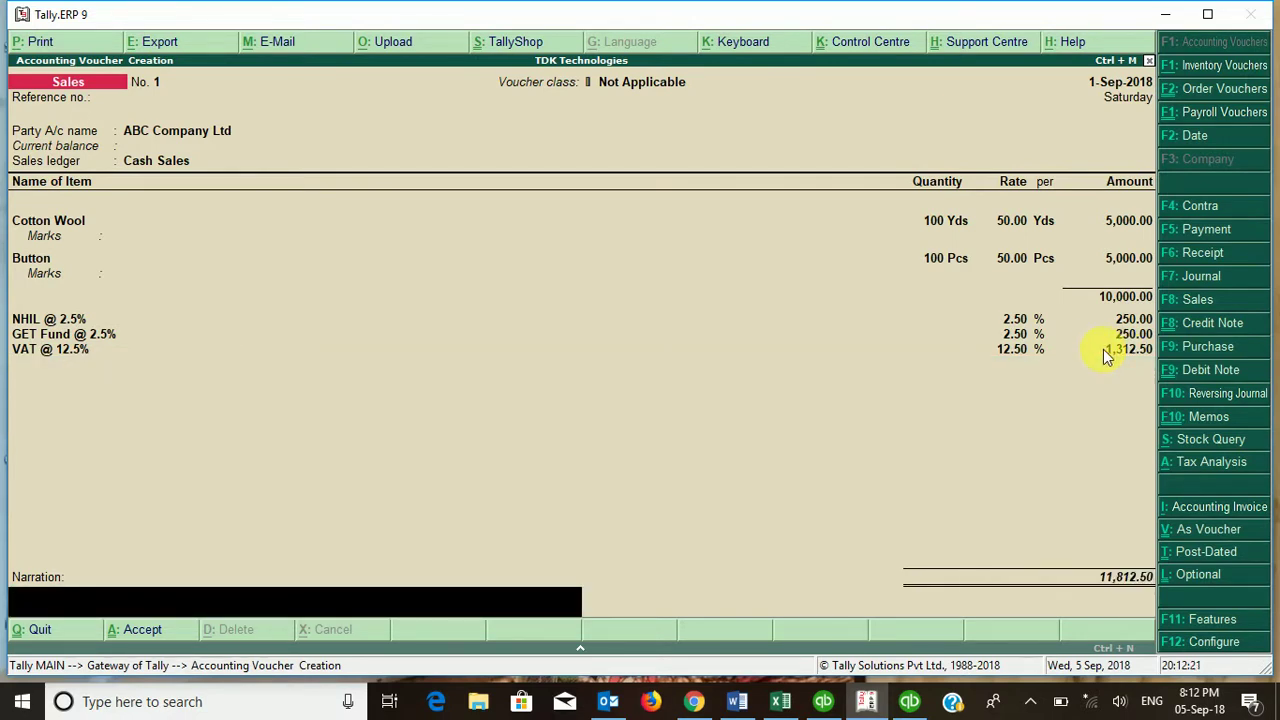
type("Salar")
key("BackSpace")
key("BackSpace")
type("s")
key("Return")
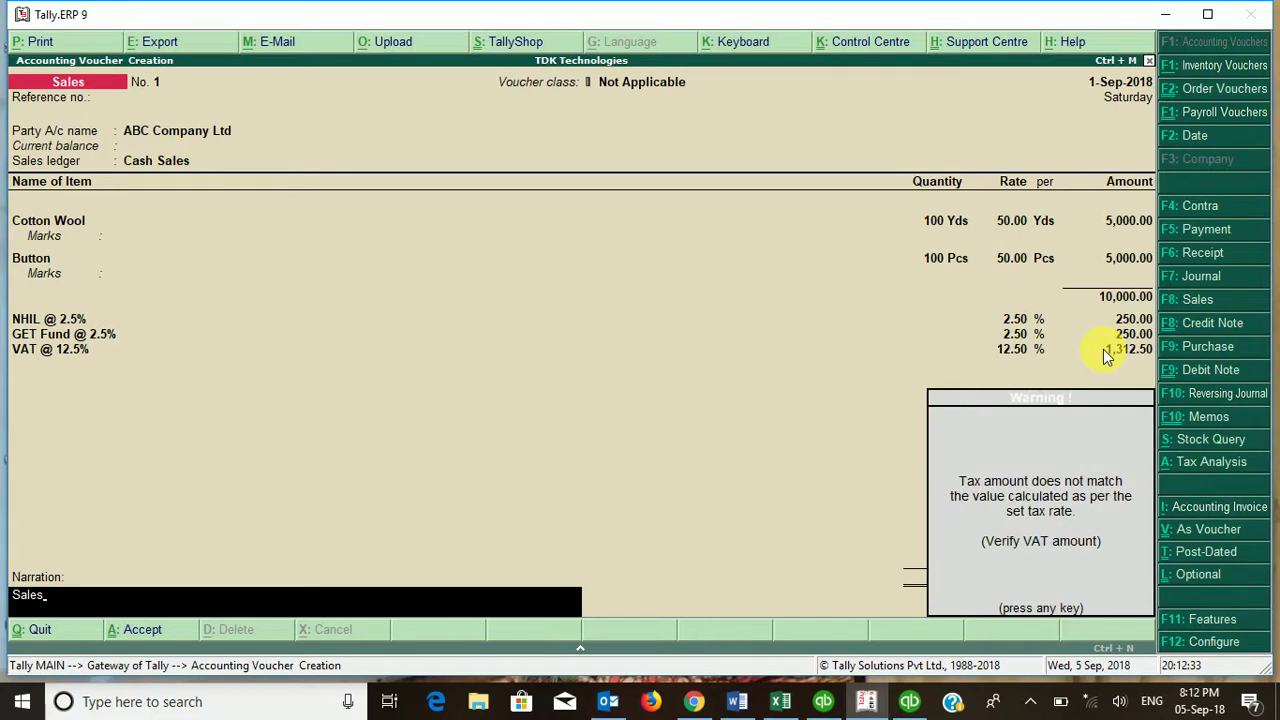
key("Return")
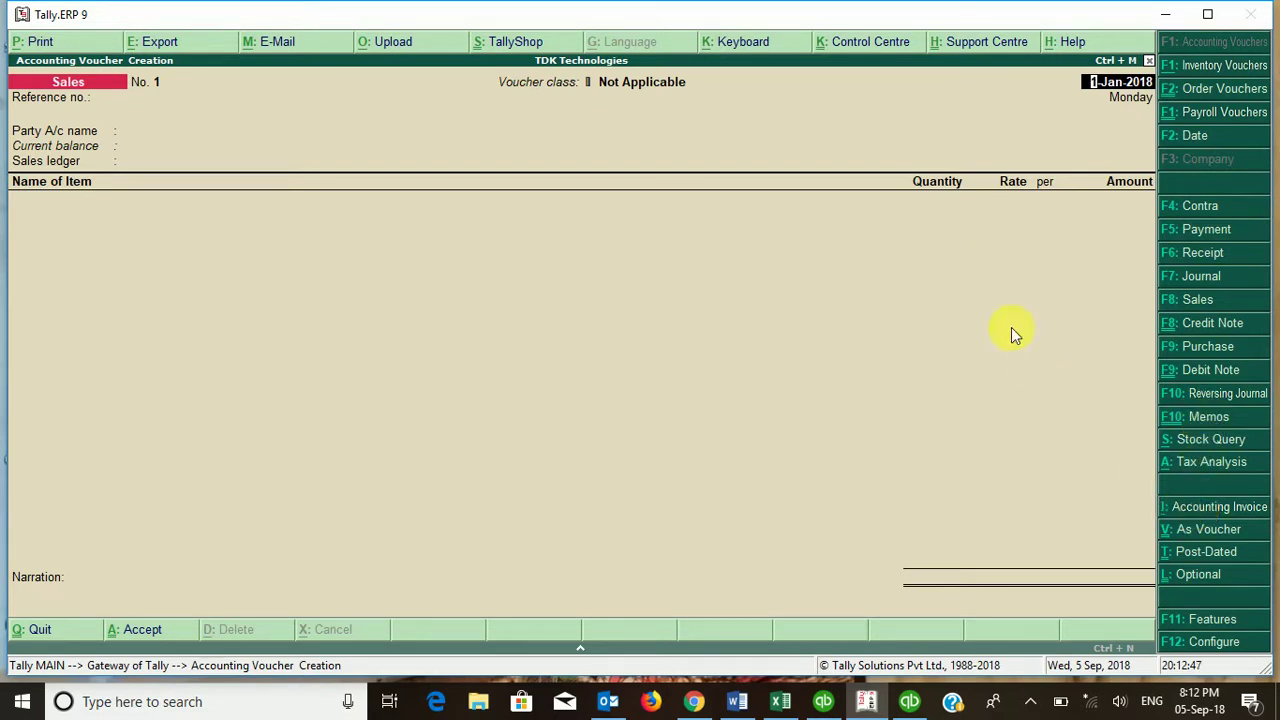
Switch the blank sales voucher to Accounting Invoice mode
left_click(1194, 506)
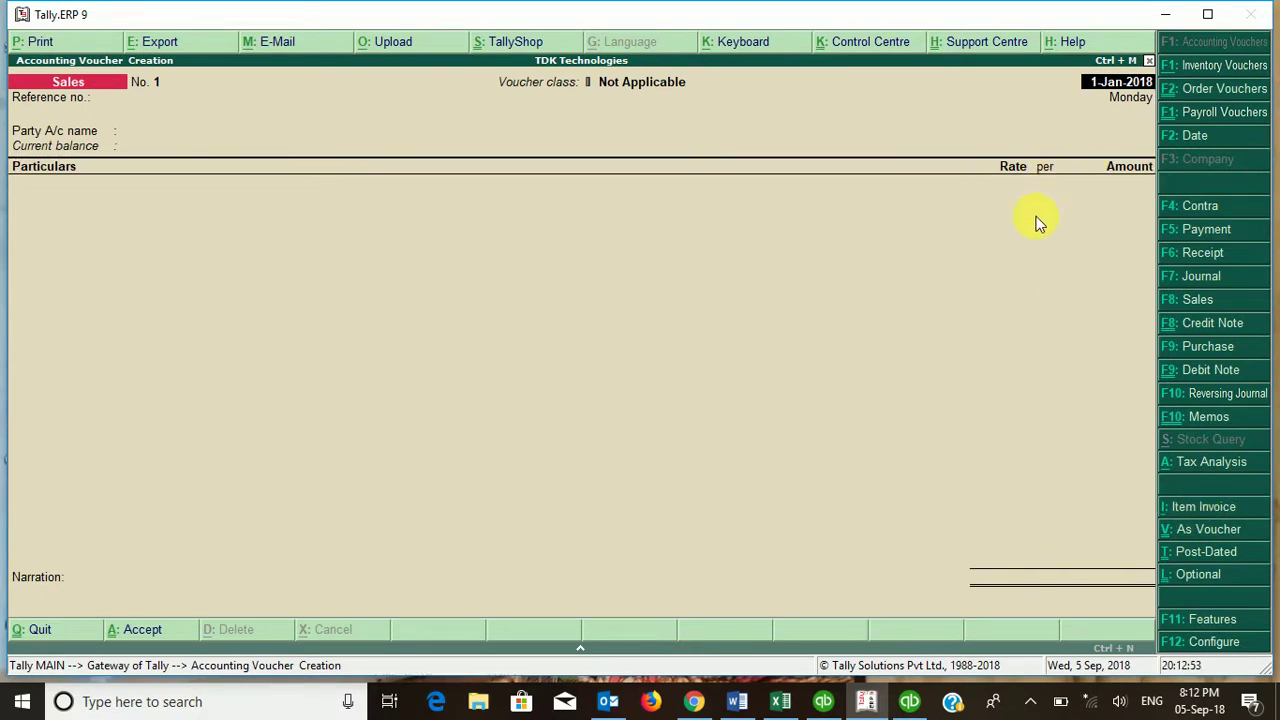
Show the hidden notification area icons on the Windows taskbar
left_click(1030, 702)
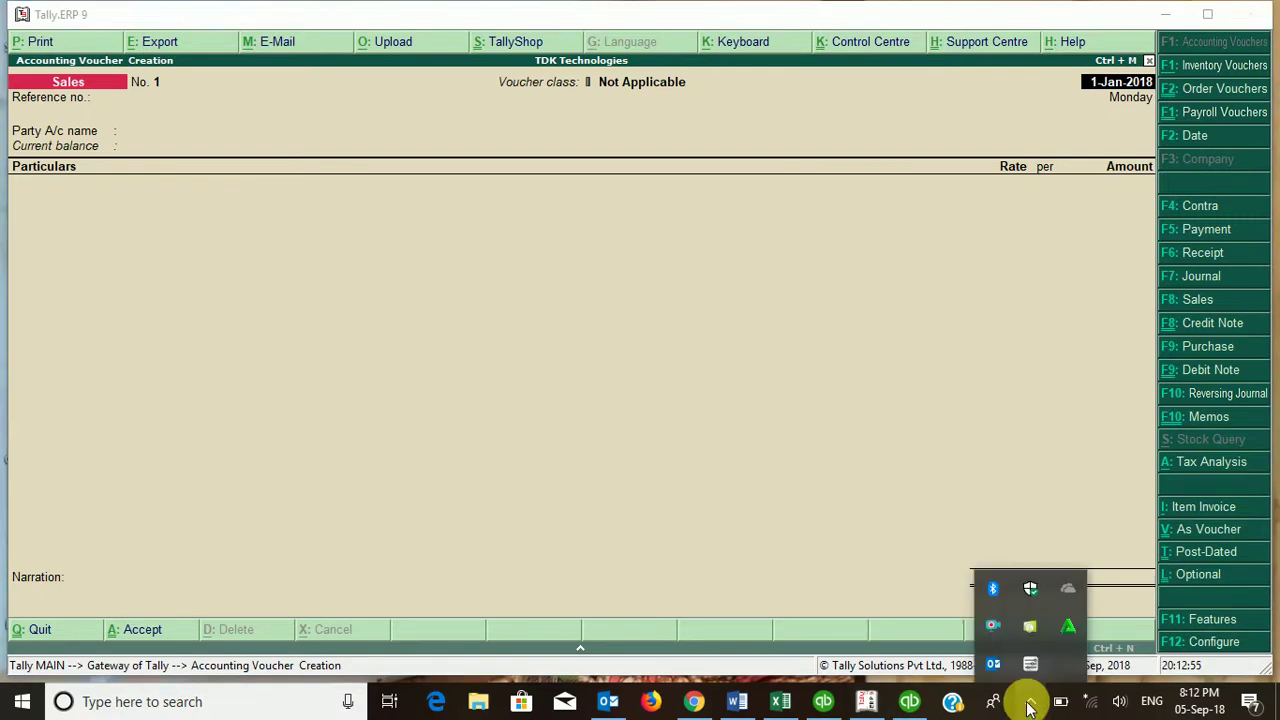